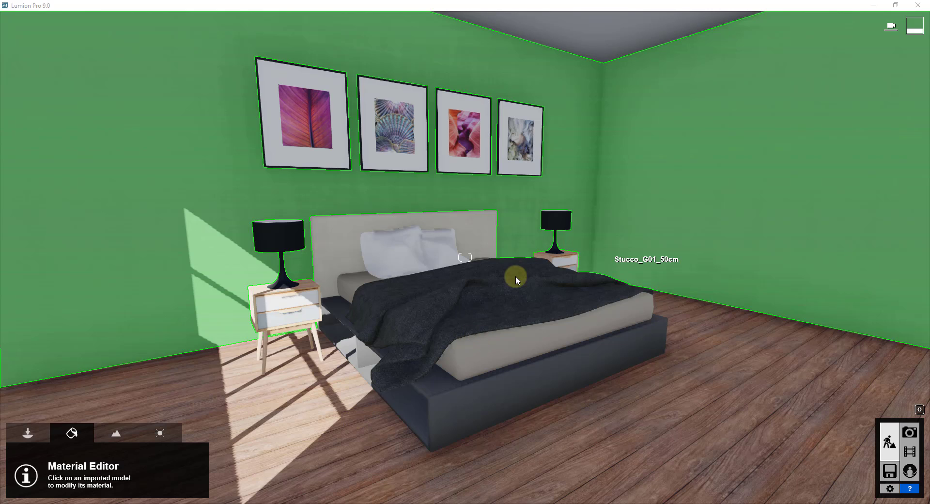
Step: Compare the bedroom's imported materials in Lumion with the source model in SketchUp
left_click(571, 360)
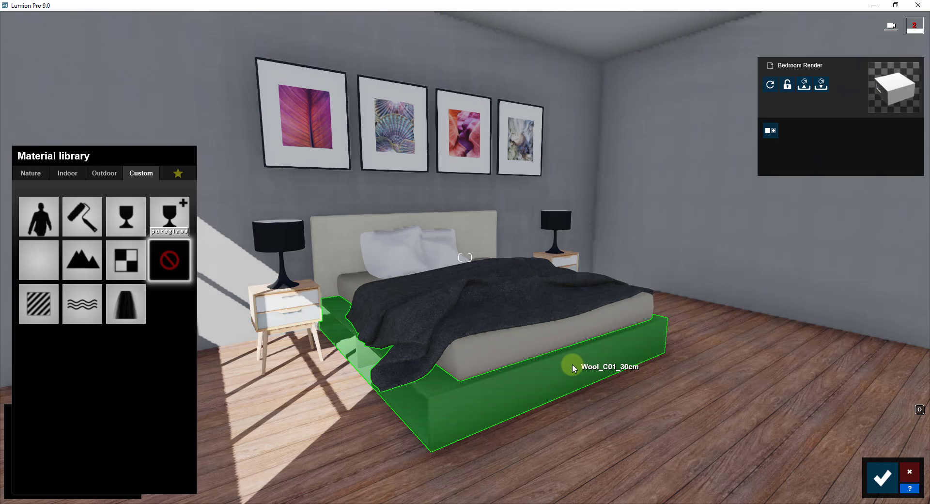
left_click(916, 473)
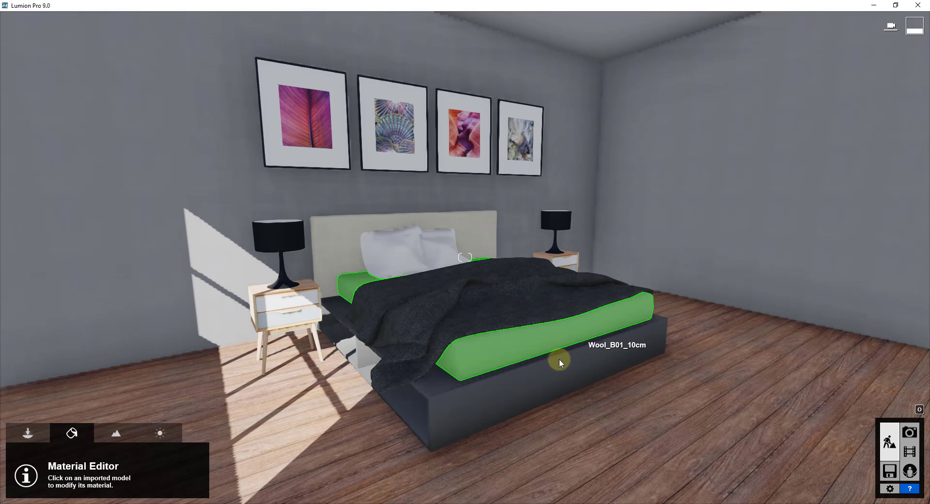
left_click(509, 503)
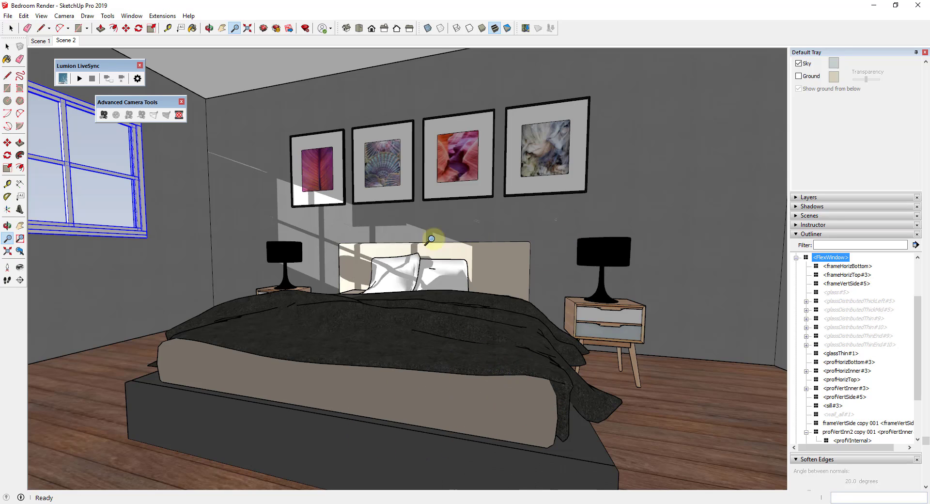
mouse_move(655, 8)
left_mouse_down()
mouse_move(920, 142)
mouse_move(929, 73)
left_mouse_up()
left_click(501, 349)
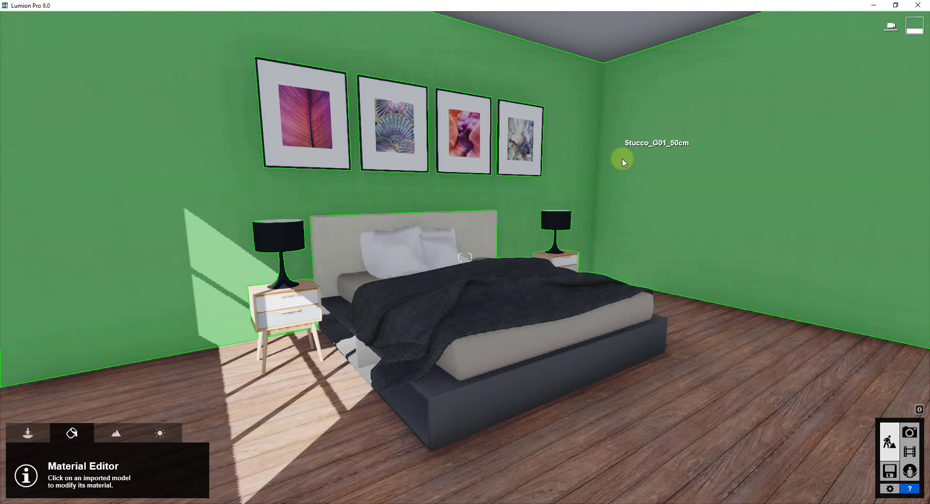
left_click(618, 311)
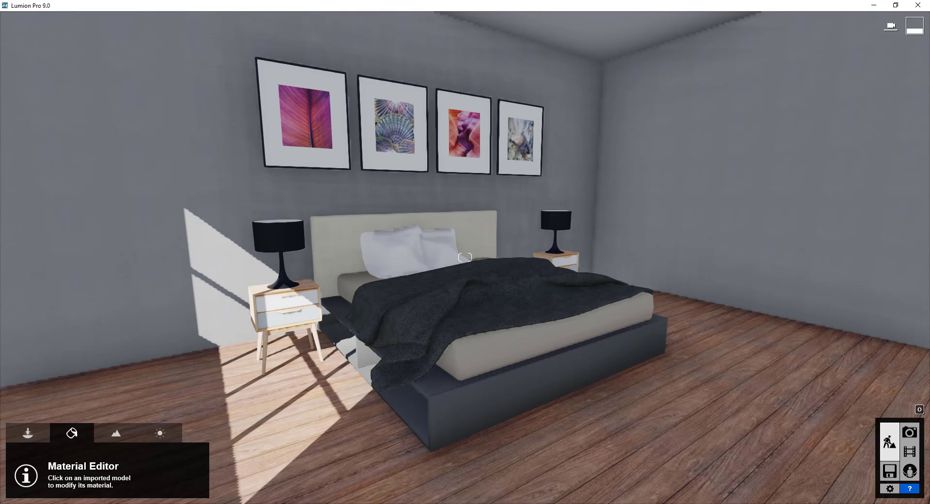
key("alt+Tab")
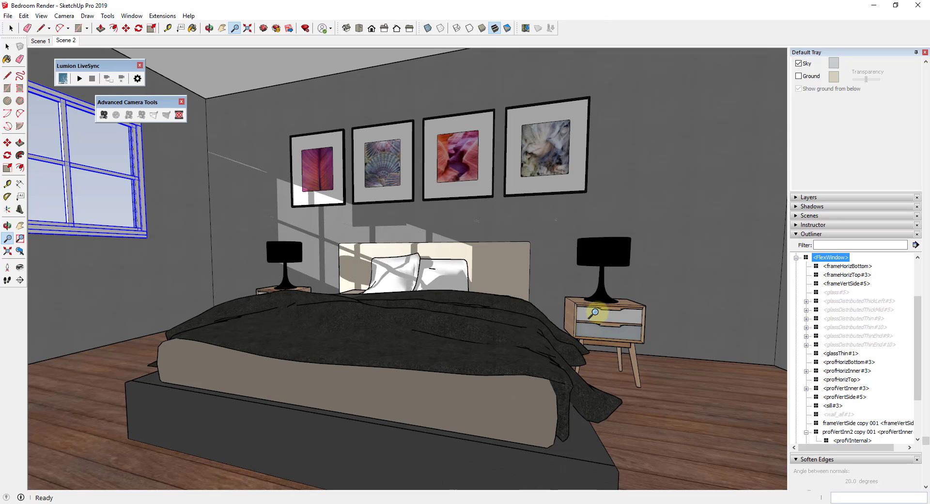
mouse_move(613, 6)
left_mouse_down()
mouse_move(929, 156)
mouse_move(929, 23)
left_mouse_up()
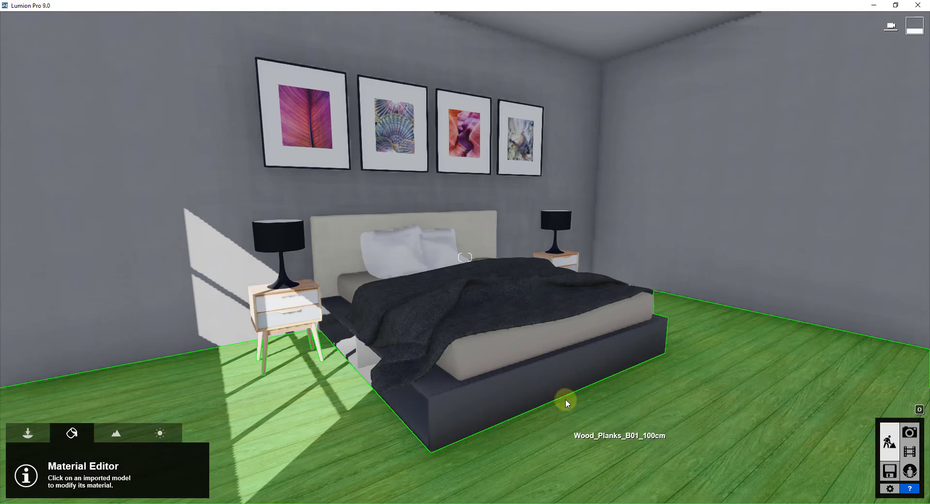
key("d")
right_click_drag(513, 332, 508, 326)
key("a")
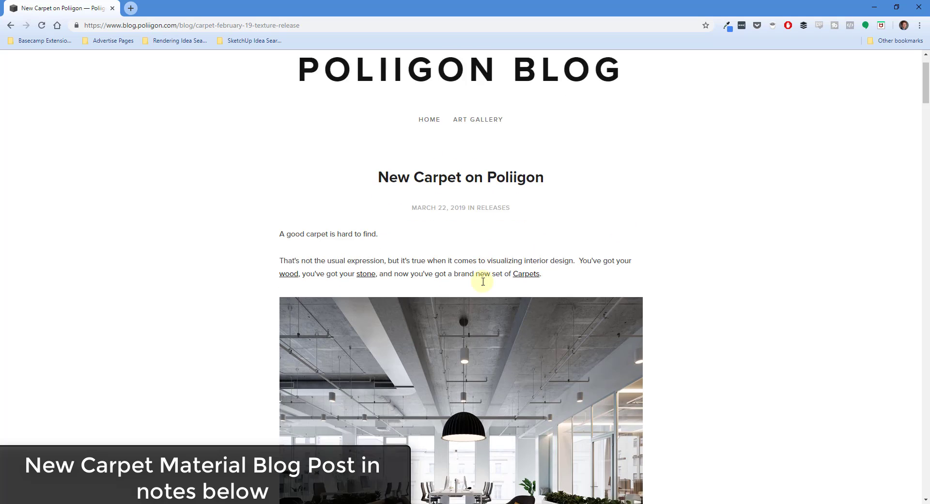
Step: Read through the Poliigon blog post on the new carpet textures, including the tileability and blurriness examples, and return to Lumion
scroll(483, 282, "down", 5)
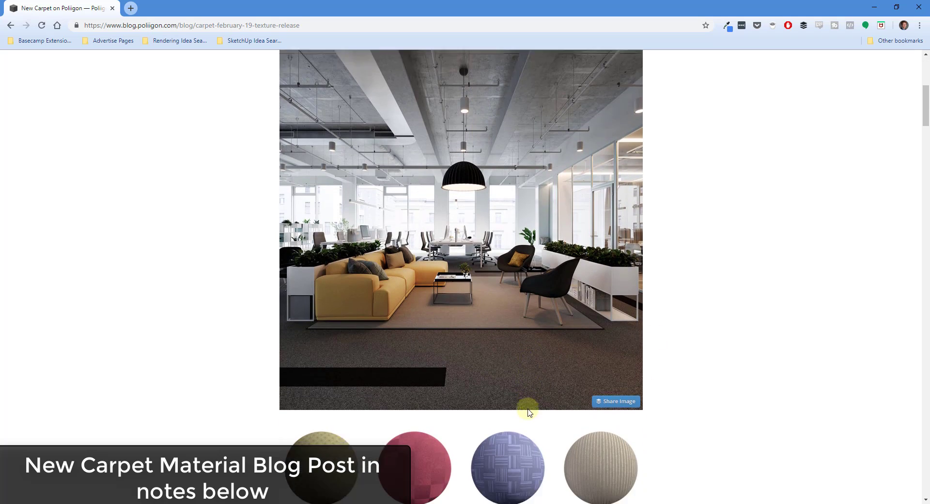
scroll(523, 382, "down", 5)
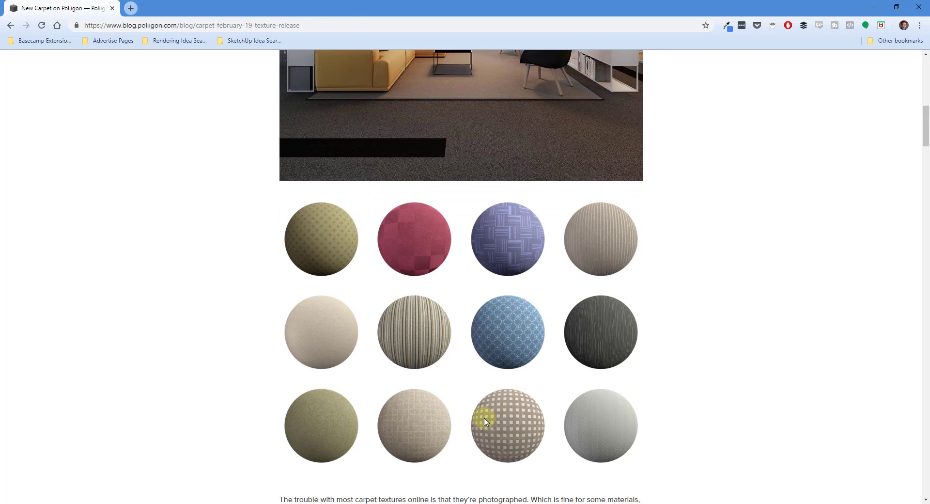
scroll(449, 387, "down", 7)
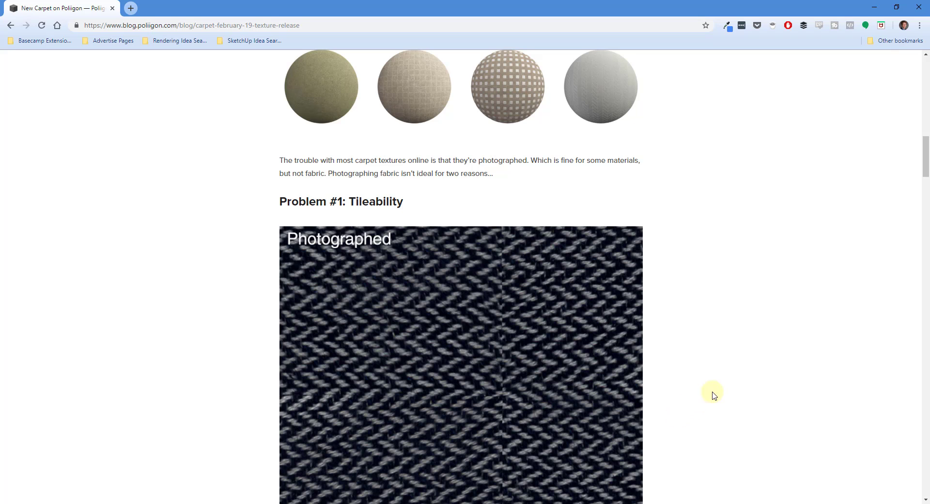
scroll(655, 357, "down", 6)
scroll(655, 357, "down", 6)
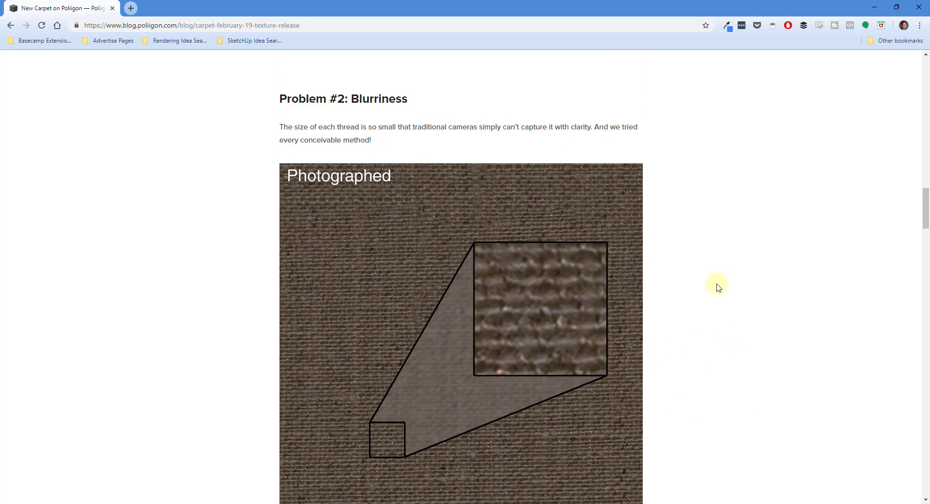
scroll(350, 332, "down", 9)
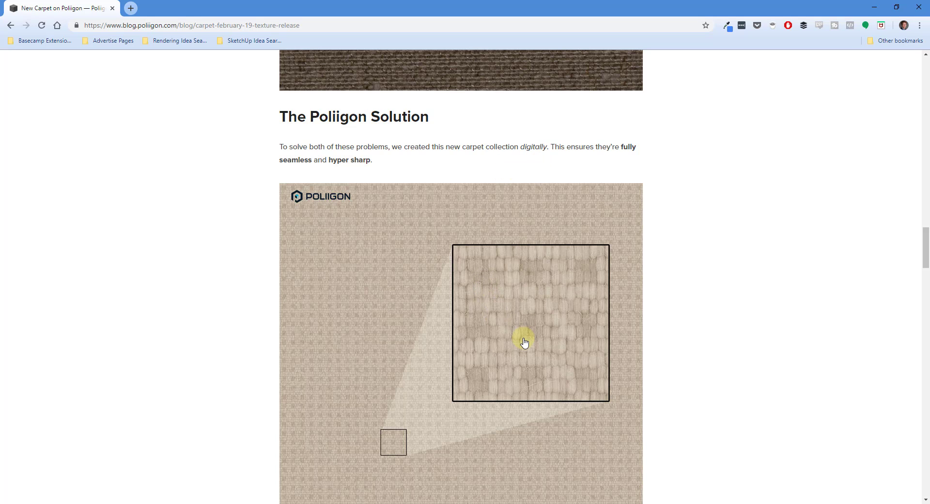
scroll(523, 348, "up", 7)
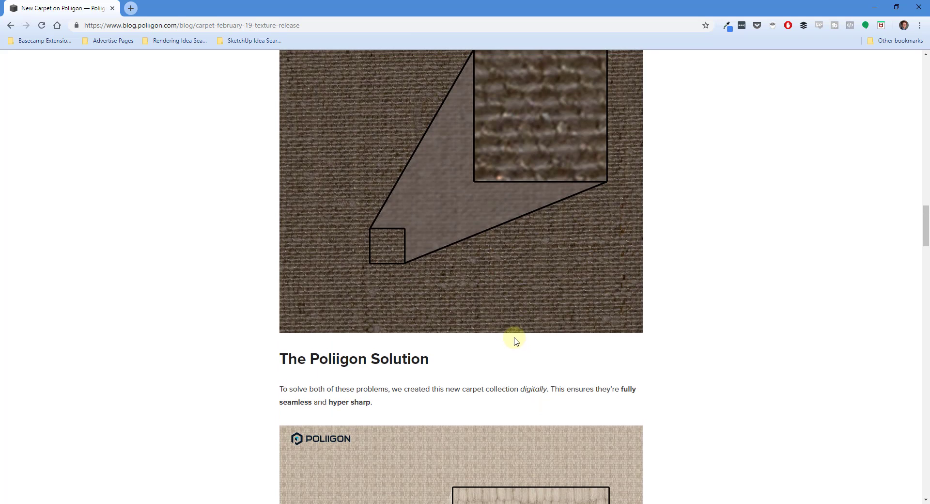
scroll(516, 237, "up", 9)
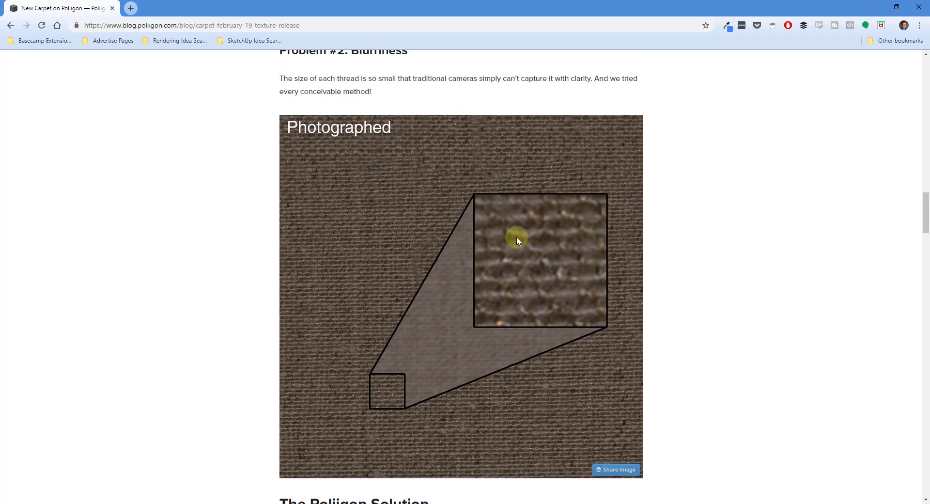
scroll(522, 117, "up", 2)
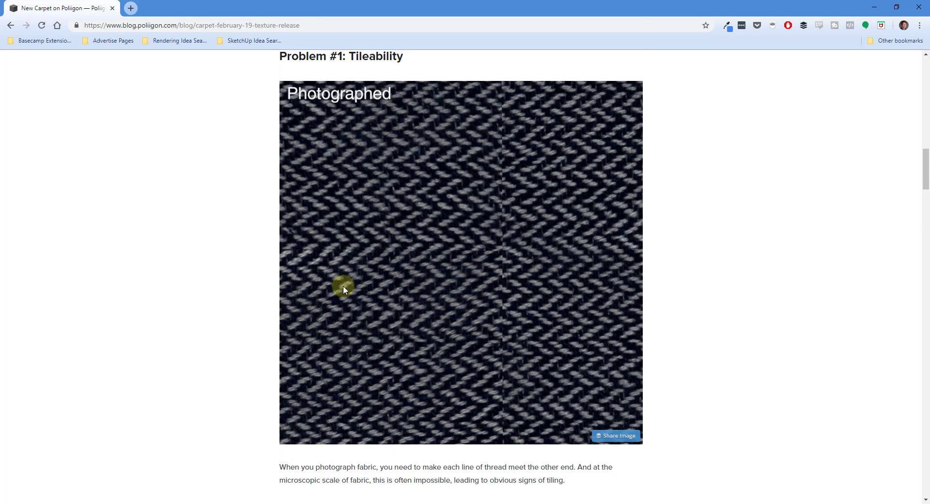
left_click_drag(574, 5, 929, 218)
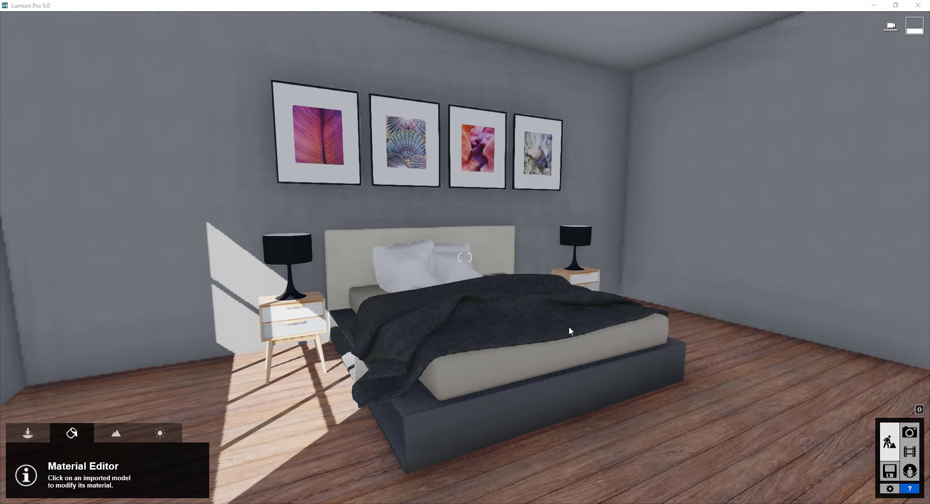
left_click(526, 318)
right_click_drag(525, 318, 533, 342)
key("d")
key("a")
left_click(910, 472)
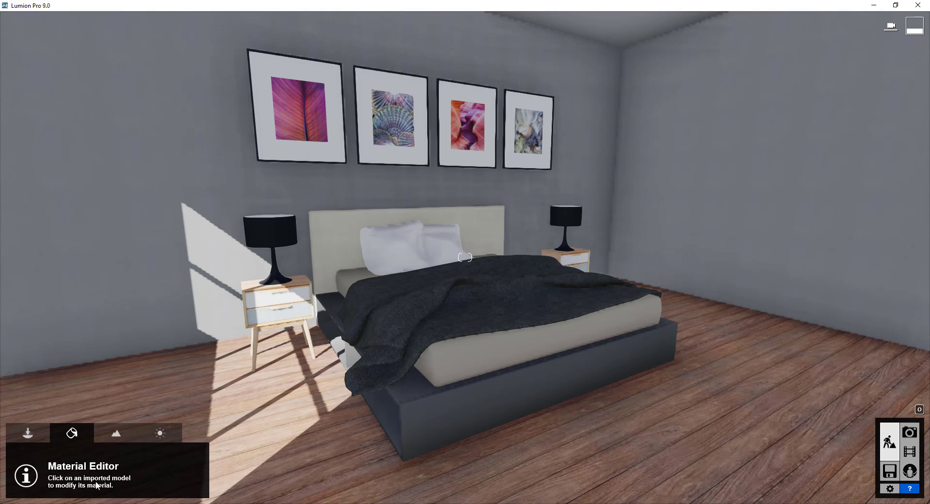
Step: Assign the custom Standard material to the bedroom's wood plank floor
right_click_drag(658, 338, 626, 347)
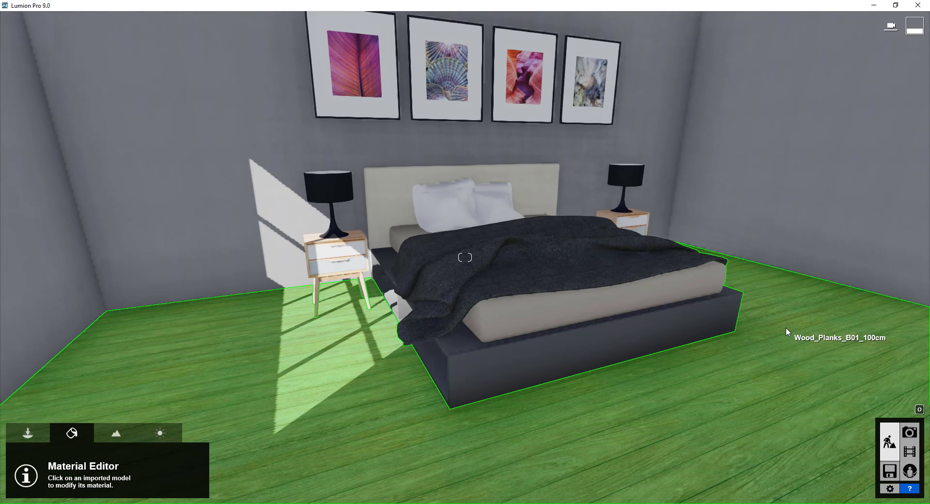
left_click(786, 327)
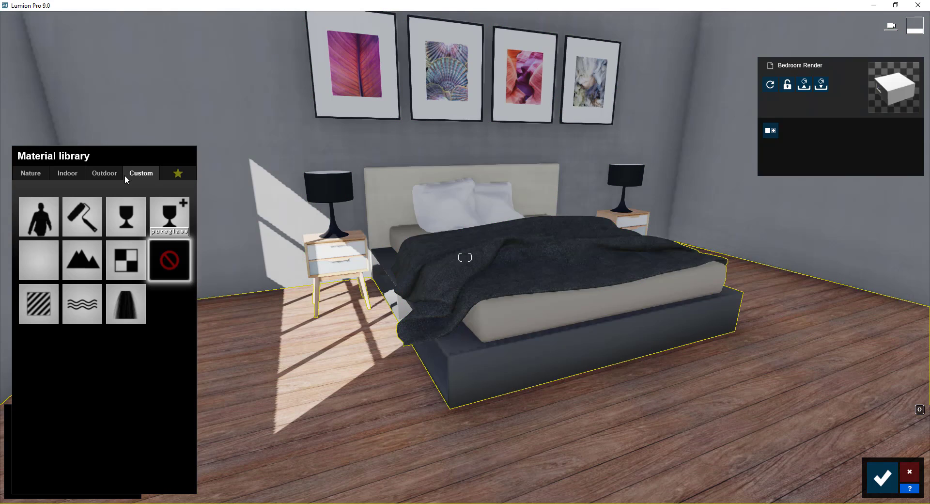
left_click(395, 368)
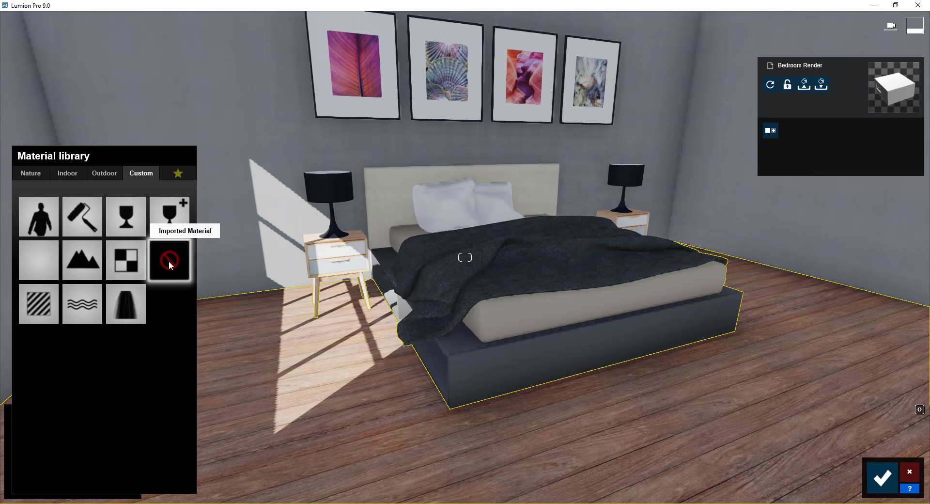
left_click(34, 310)
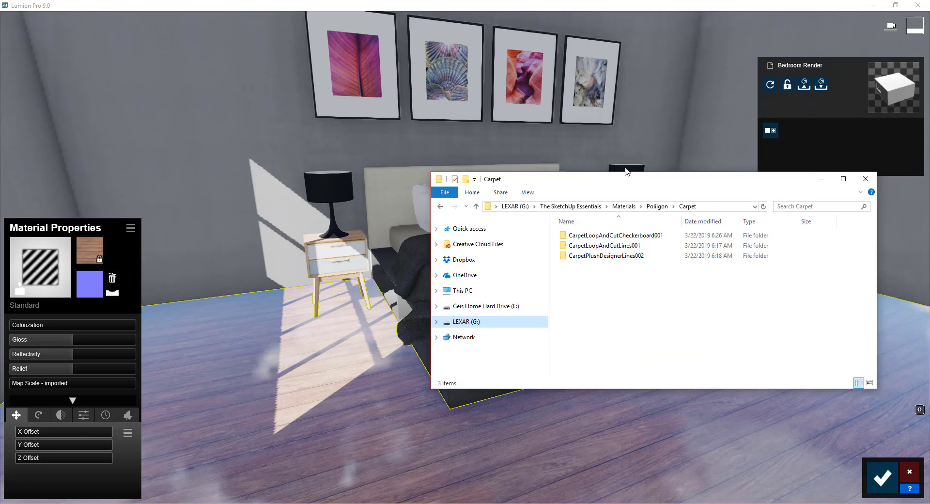
Step: Open the REGULAR\3K texture folder of CarpetPlushDesignerLines002 in the Poliigon Carpet directory
left_click_drag(623, 168, 461, 139)
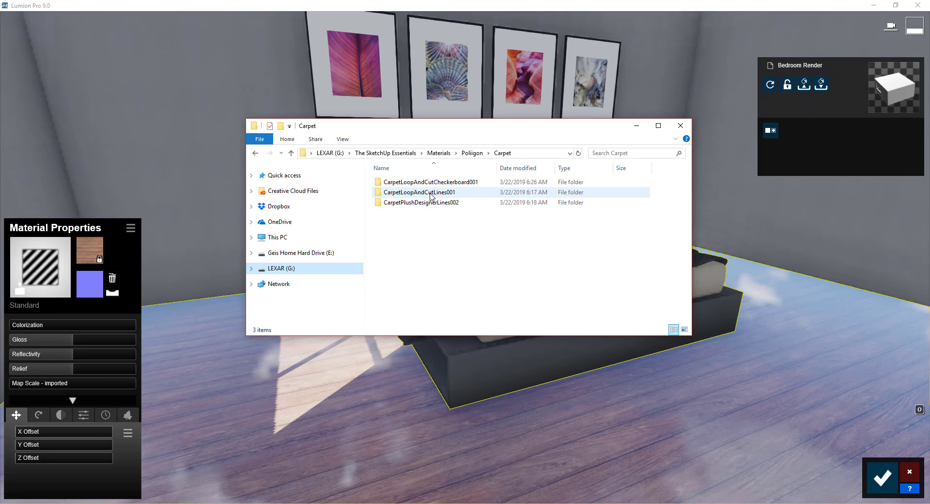
double_click(441, 208)
left_click(399, 196)
double_click(399, 193)
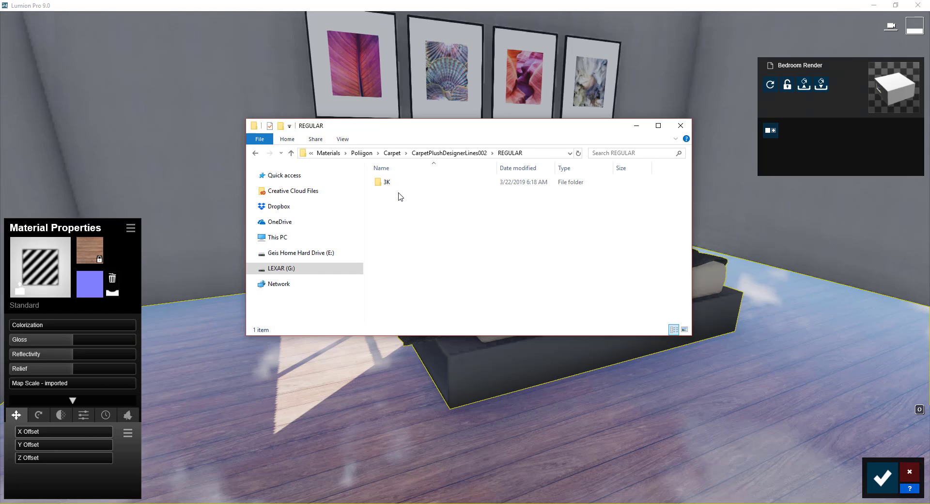
double_click(392, 182)
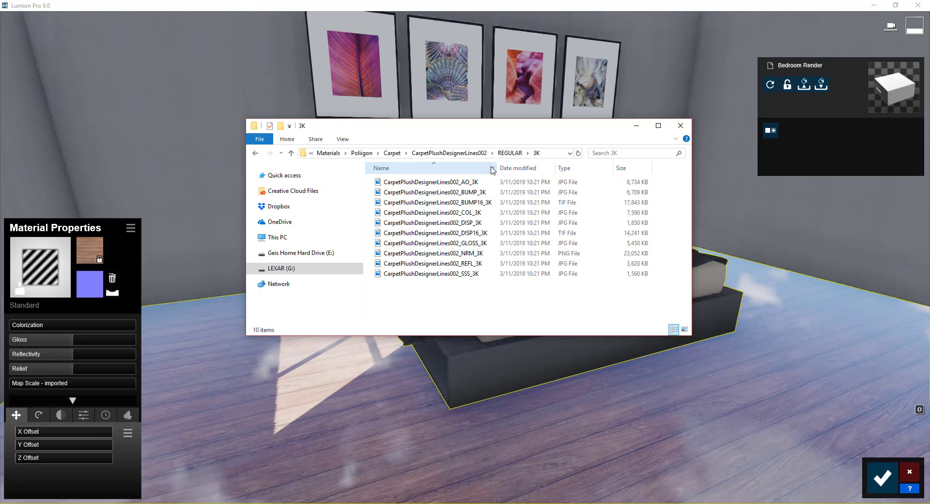
Step: Widen the file name column and switch the 3K folder to image thumbnails to examine the texture maps
left_click_drag(499, 166, 528, 167)
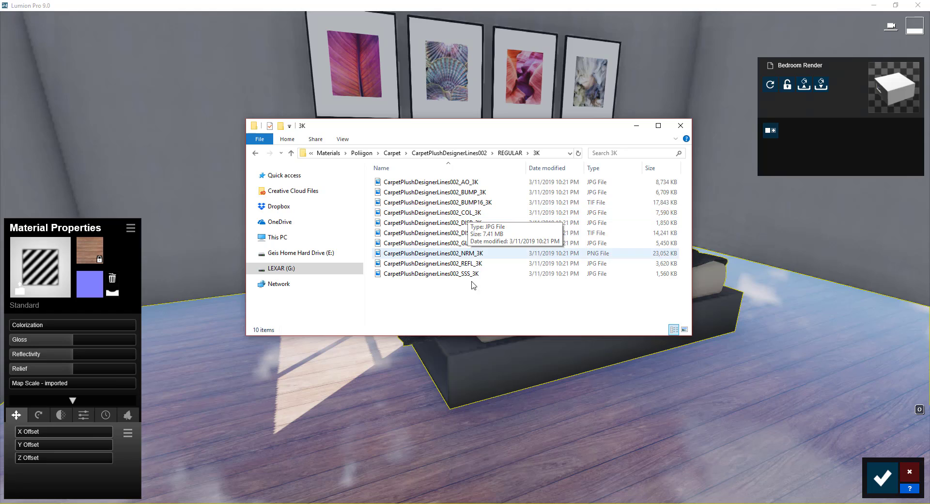
right_click(475, 303)
mouse_move(504, 309)
left_click(614, 320)
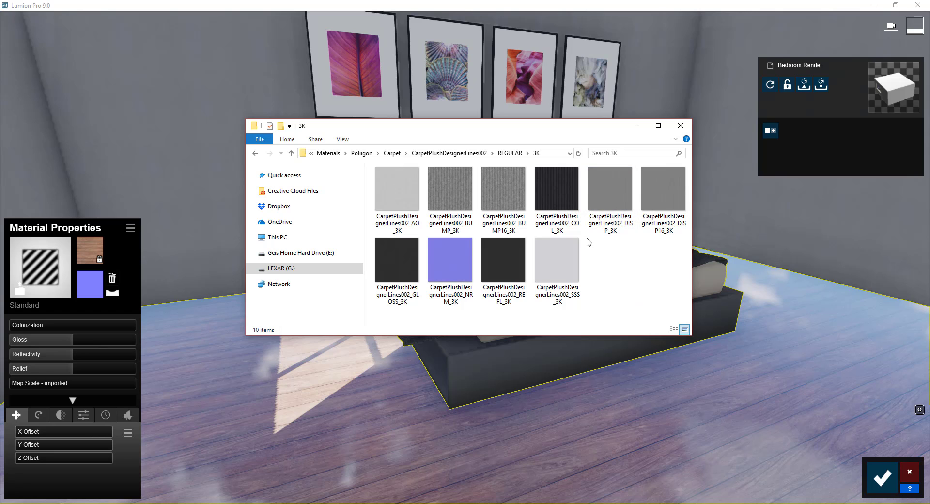
Step: Preview the CarpetPlushDesignerLines002_COL_3K color image full size, and return to Lumion
left_click(557, 180)
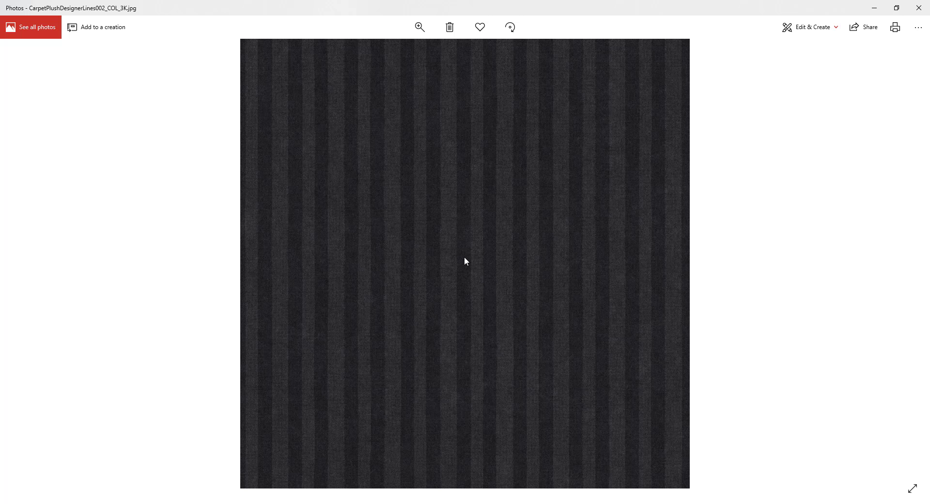
key("super+Down")
key("super+Down")
key("super+Down")
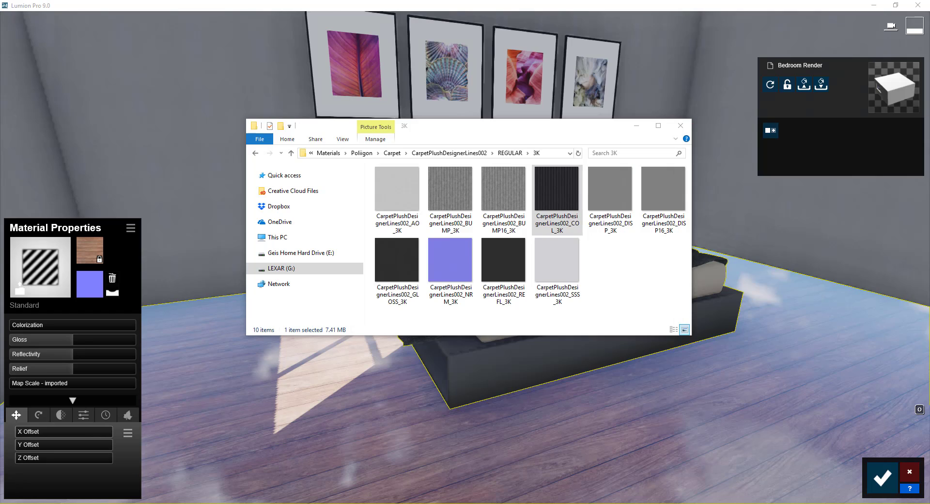
Step: Give the bed blanket the Standard material and load CarpetPlushDesignerLines002_COL_3K from the REGULAR\3K folder as its color map
left_click(554, 284)
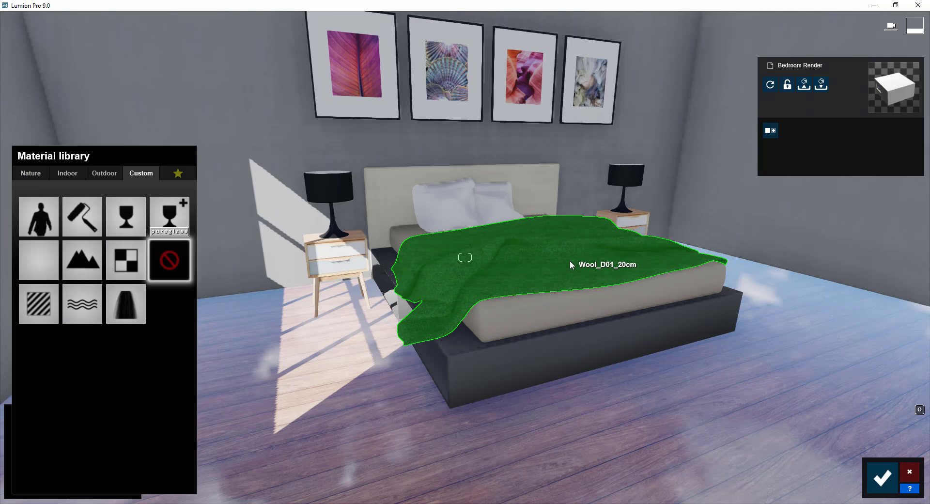
left_click(39, 304)
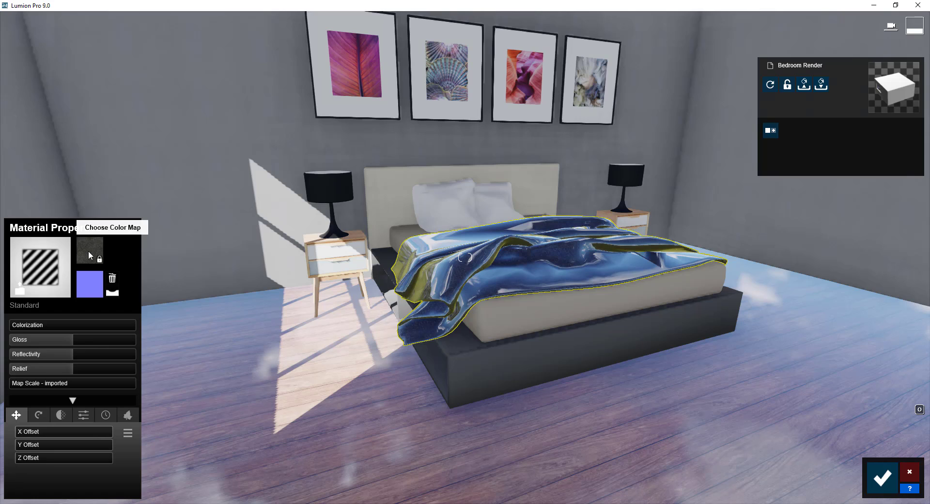
left_click(93, 251)
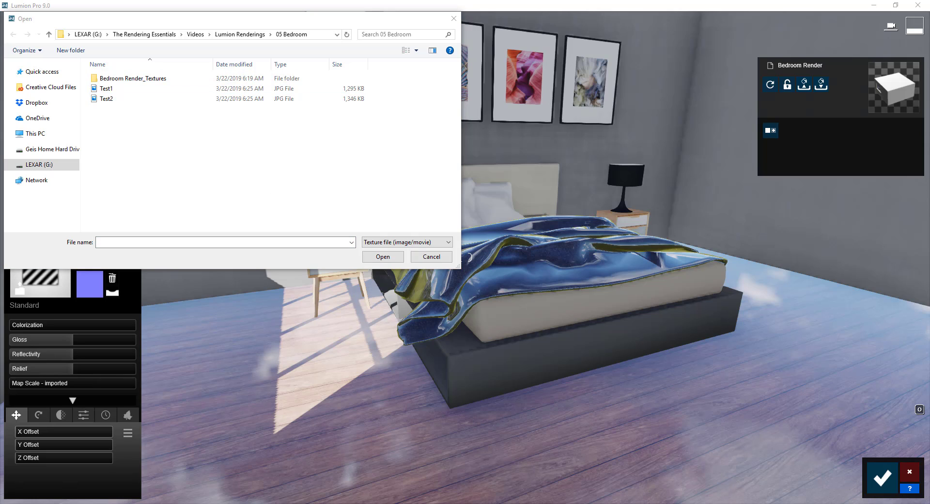
left_click(317, 38)
key("ctrl+v")
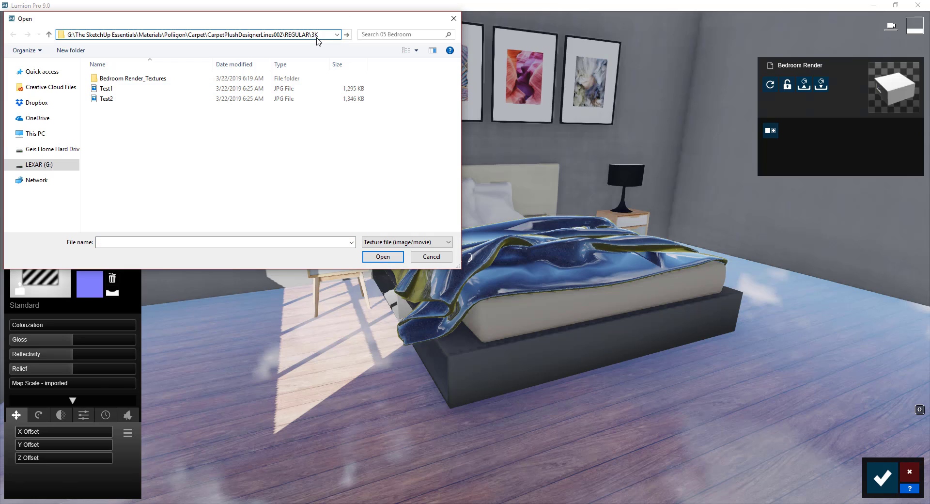
key("Return")
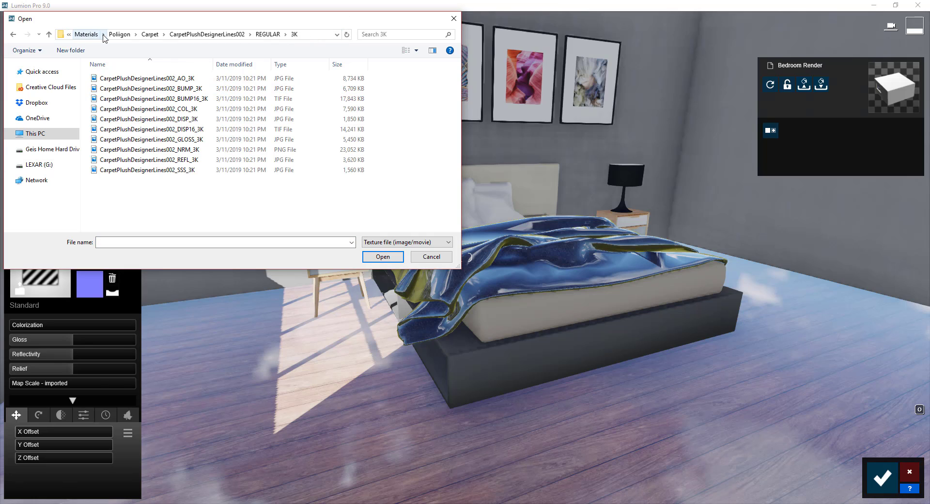
double_click(181, 110)
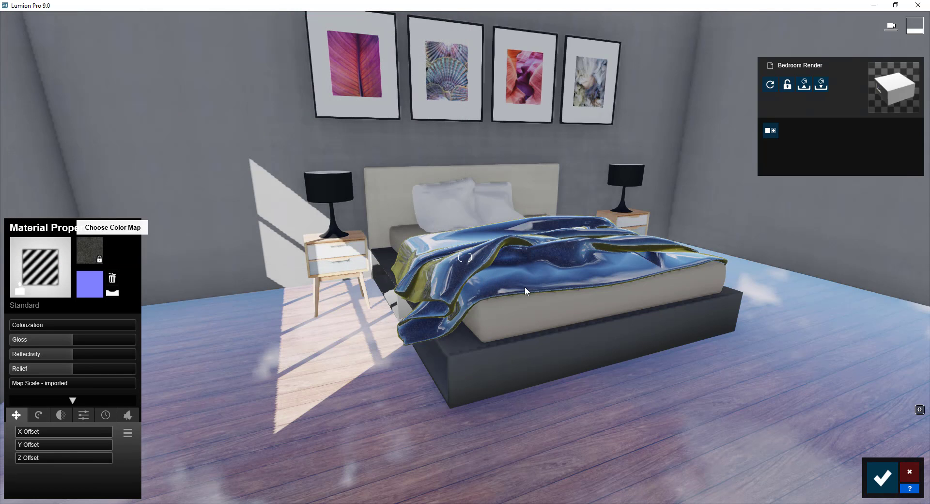
Step: Examine the blanket's new color map up close and from several angles around the bed
key("w")
right_click_drag(537, 286, 554, 330)
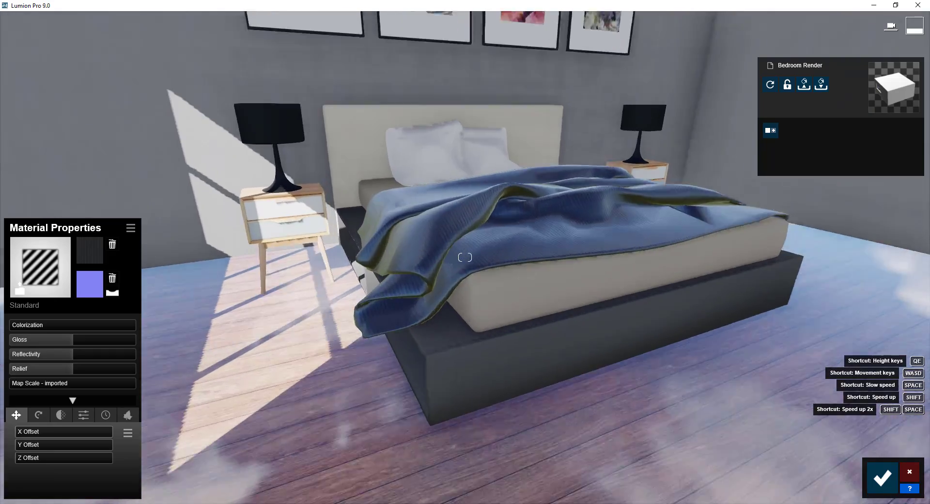
key("w")
right_click_drag(465, 258, 454, 281)
key("d")
key("e")
key("s")
key("a")
key("a")
key("a")
key("w")
key("d")
key("s")
key("q")
key("s")
key("a")
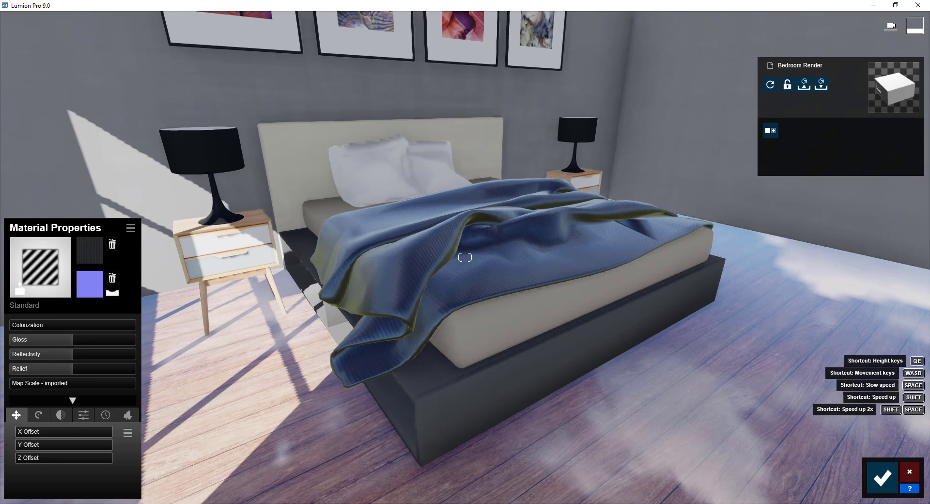
key("d")
Step: Load CarpetPlushDesignerLines002_NRM_3K from the REGULAR\3K folder as the blanket's normal map
left_click(432, 274)
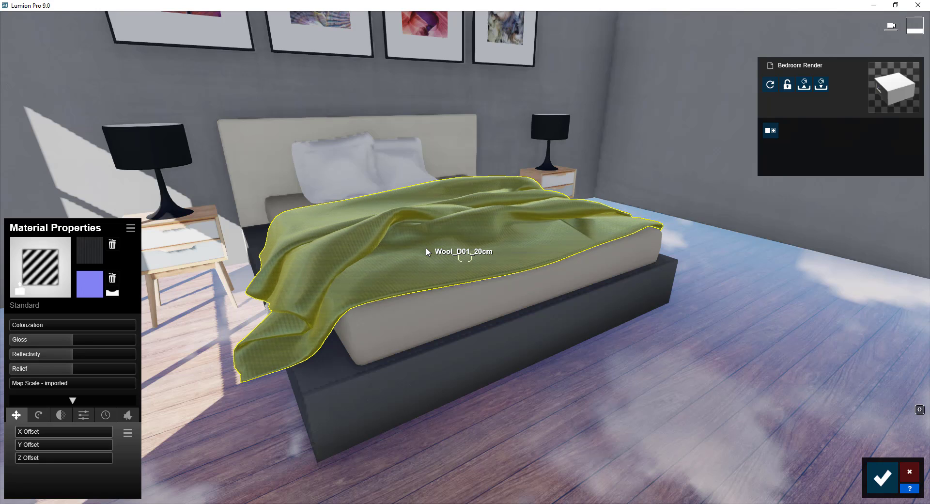
left_click(89, 289)
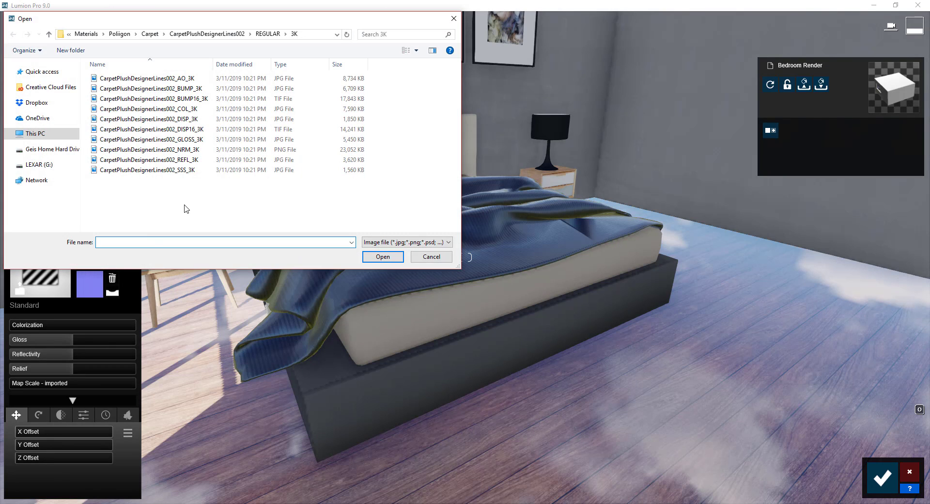
double_click(196, 150)
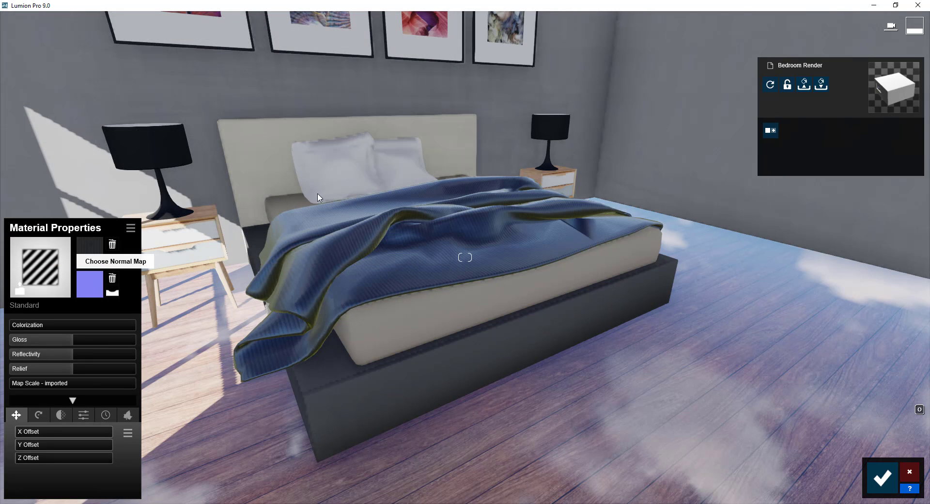
Step: Examine the blanket's surface with the normal map applied, from close range and from across the bed
right_click_drag(567, 252, 604, 254)
key("w")
key("w")
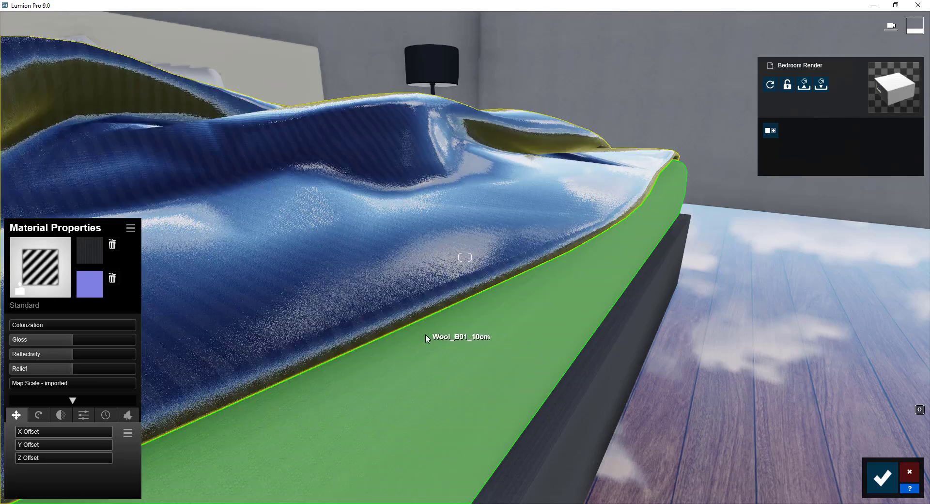
right_click_drag(511, 274, 466, 296)
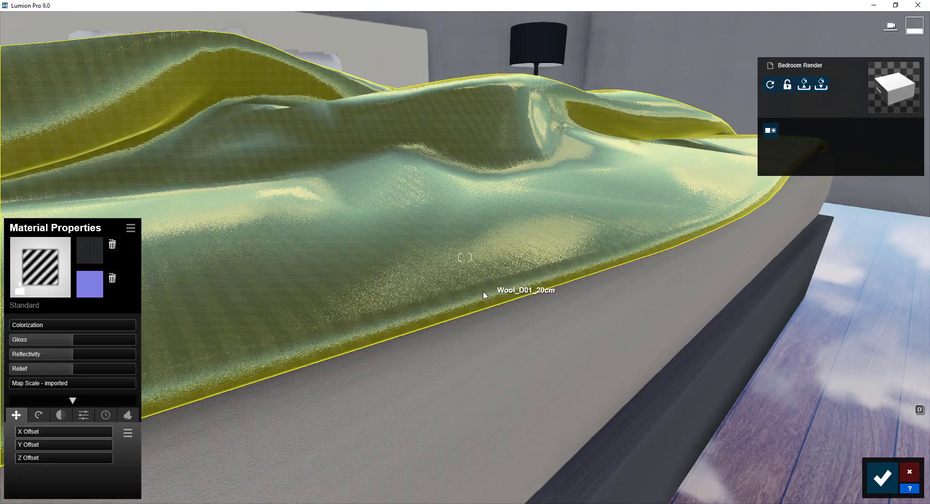
right_click_drag(484, 292, 477, 241)
key("s")
key("s")
key("q")
key("s")
key("w")
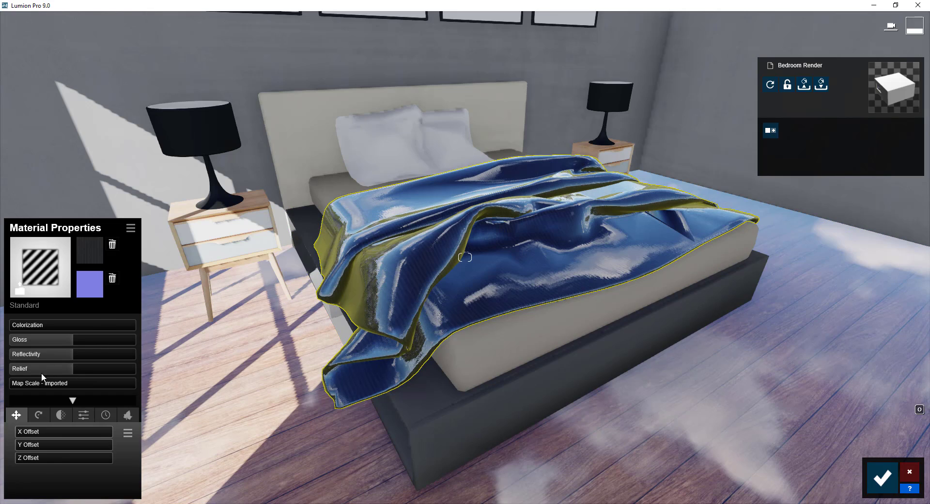
Step: Lower the blanket material's Gloss to zero and check the fabric up close
mouse_move(50, 339)
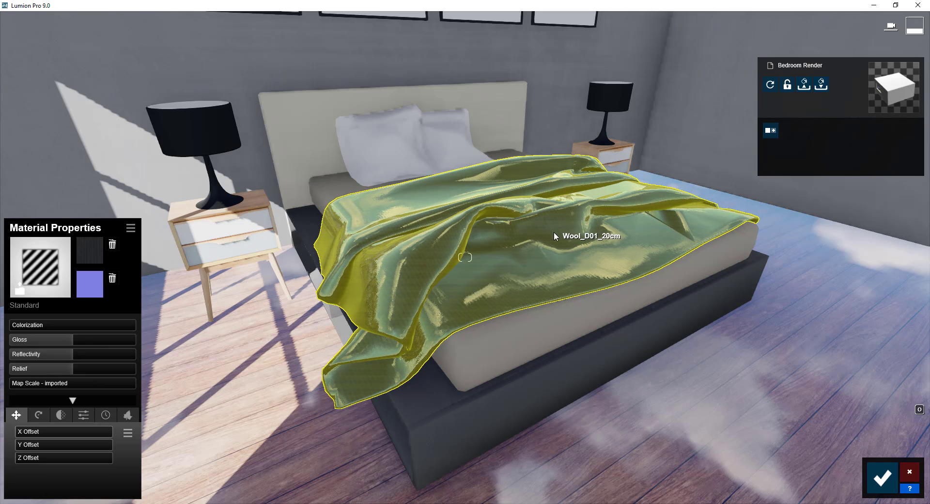
mouse_move(571, 246)
right_mouse_down()
mouse_move(611, 244)
mouse_move(568, 245)
right_mouse_up()
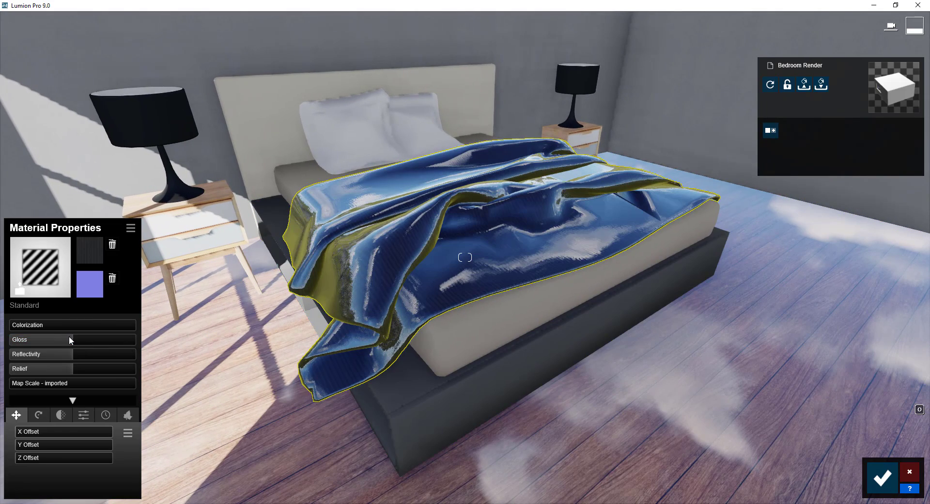
left_click_drag(69, 339, 15, 340)
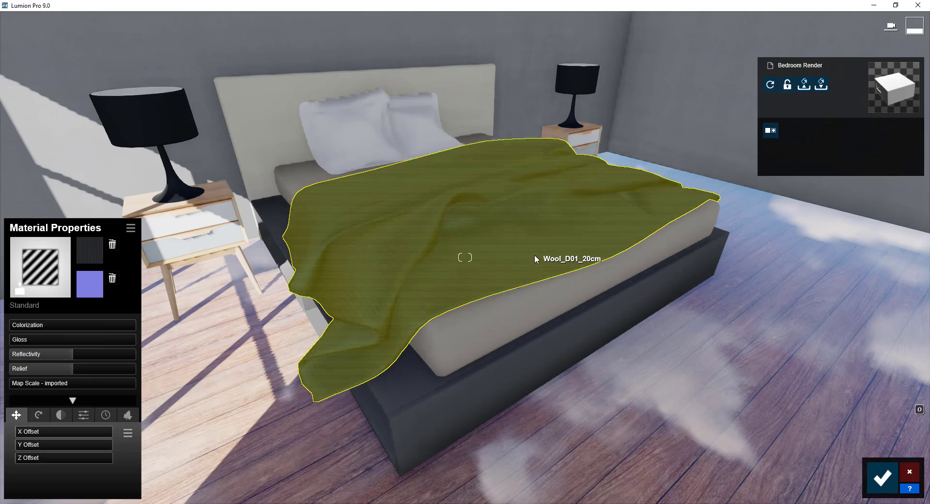
right_click_drag(535, 260, 522, 285)
key("w")
key("w")
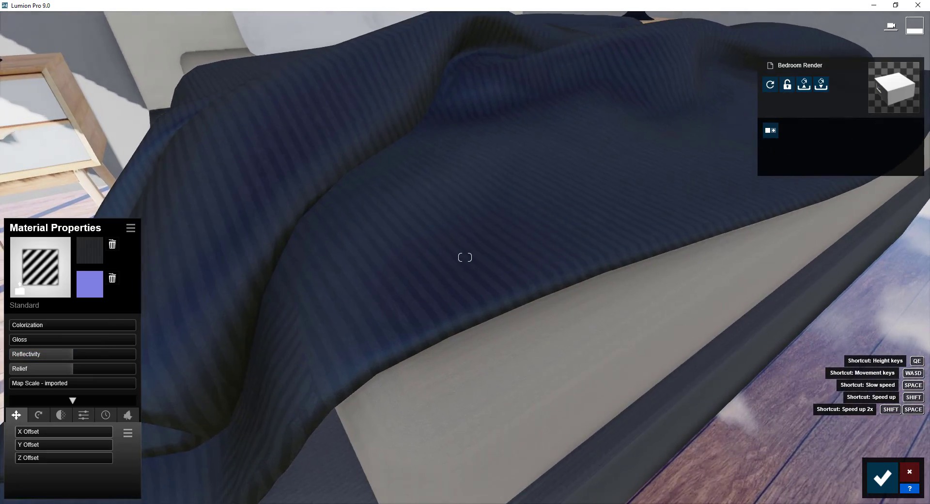
key("s")
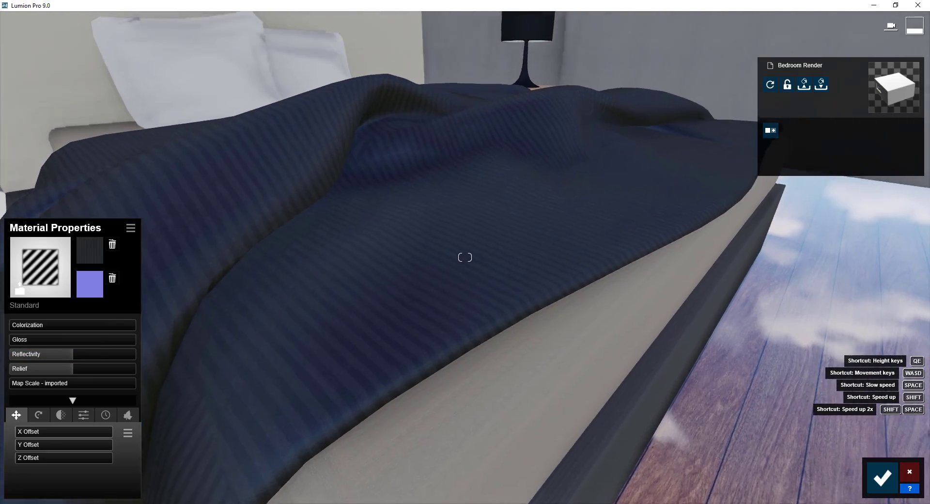
key("s")
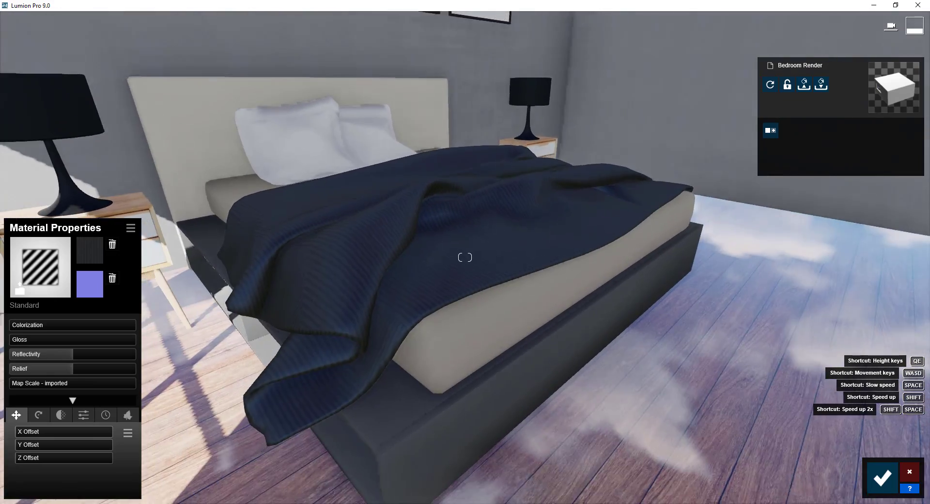
key("s")
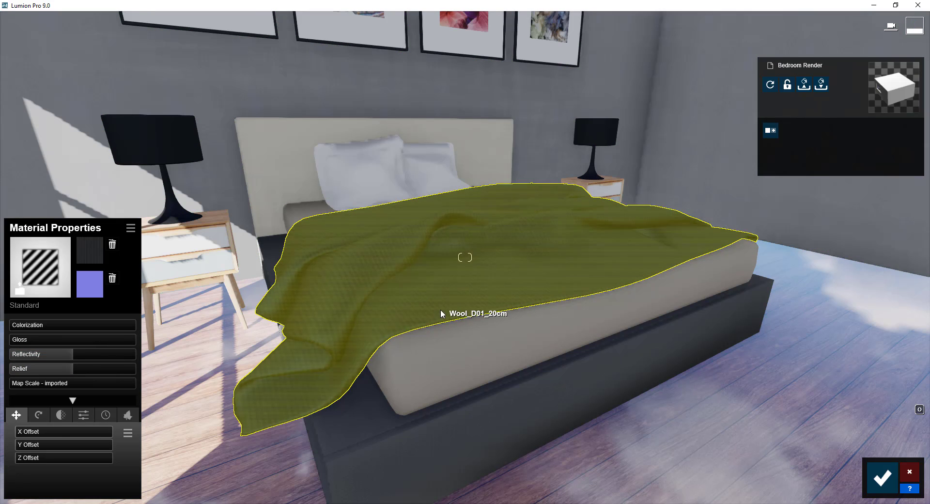
Step: Try higher Reflectivity on the blanket material, and settle on about 0.2
mouse_move(441, 310)
right_mouse_down()
mouse_move(407, 311)
mouse_move(415, 328)
mouse_move(434, 327)
right_mouse_up()
left_click_drag(73, 355, 153, 356)
left_click_drag(76, 361, 97, 372)
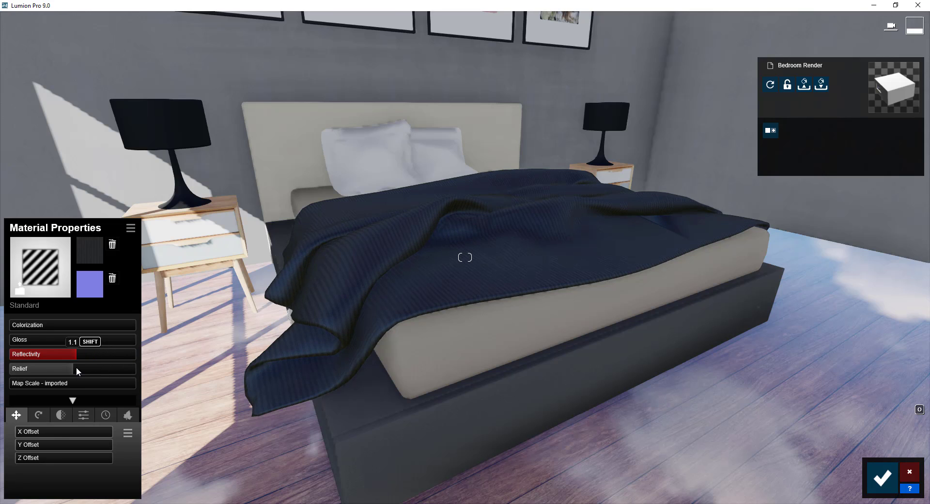
left_click_drag(109, 371, 35, 368)
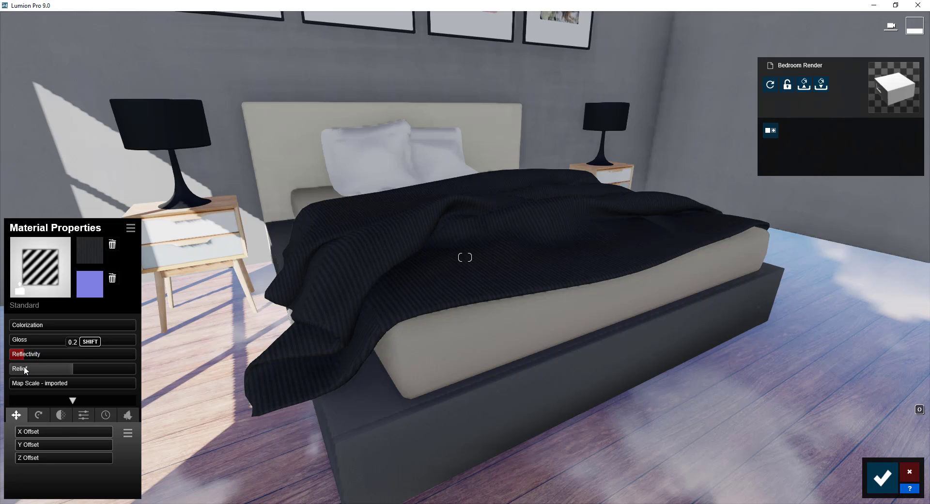
mouse_move(40, 361)
left_mouse_down()
mouse_move(124, 351)
mouse_move(26, 355)
left_mouse_up()
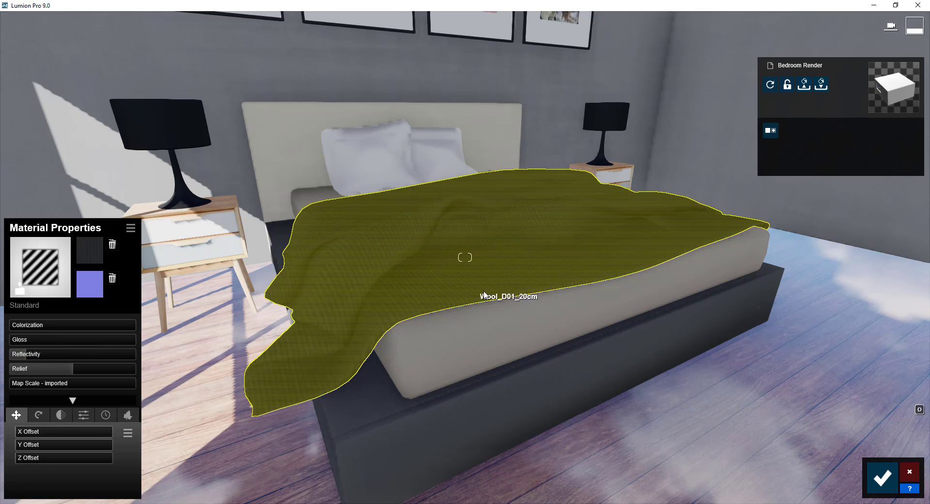
Step: Test the blanket material's Relief at maximum, and set it to 1.2 while viewing the fabric up close
right_click_drag(482, 295, 499, 299)
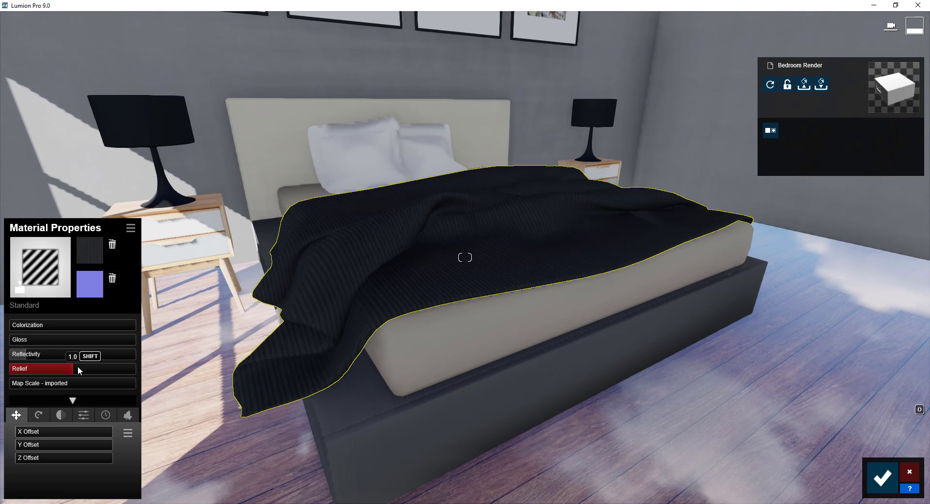
left_click_drag(79, 370, 170, 370)
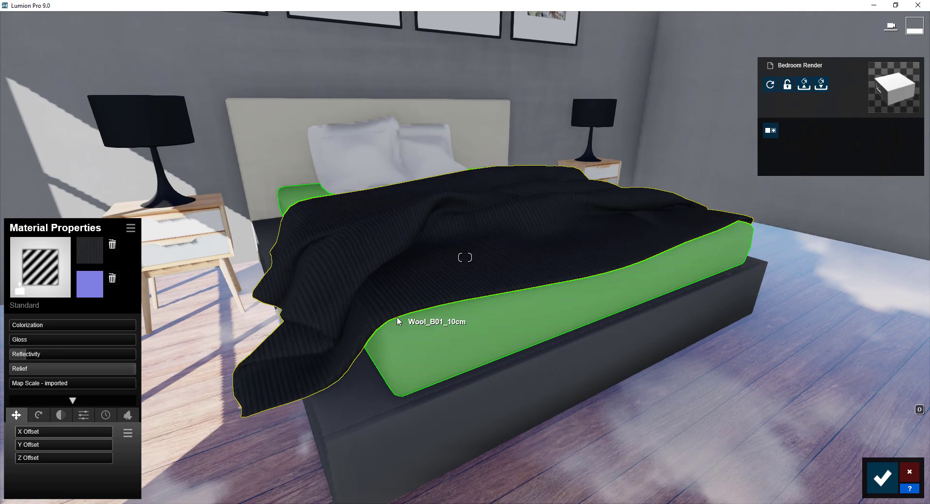
right_click_drag(392, 323, 413, 331)
key("w")
mouse_move(465, 257)
right_mouse_down()
mouse_move(378, 310)
mouse_move(468, 261)
right_mouse_up()
mouse_move(70, 369)
left_mouse_down()
mouse_move(108, 369)
mouse_move(60, 368)
left_mouse_up()
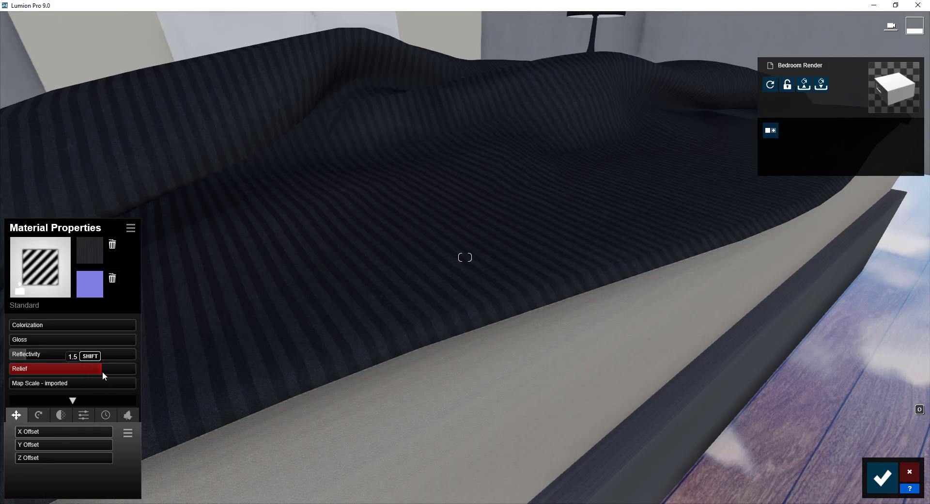
left_click_drag(93, 373, 86, 371)
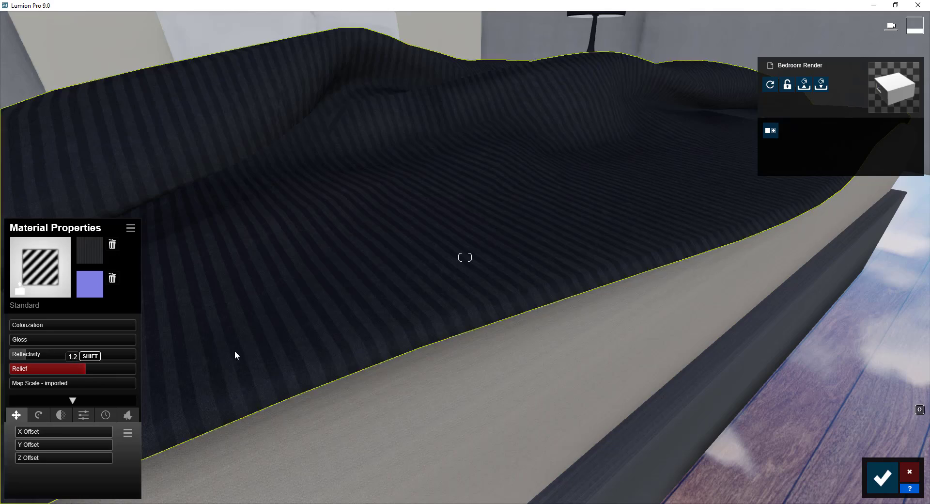
Step: Examine the blanket's striped relief from several angles, and check the Map Scale control while keeping the imported scale
right_click_drag(291, 334, 220, 245)
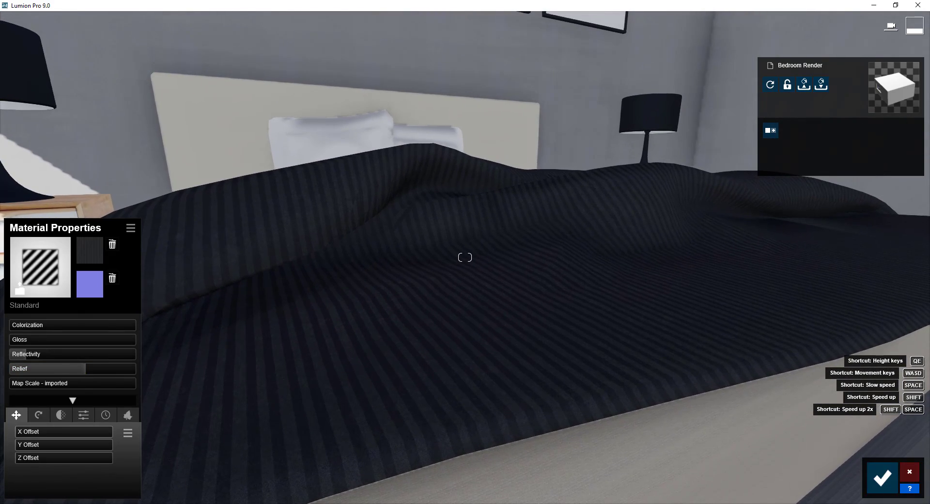
key("w")
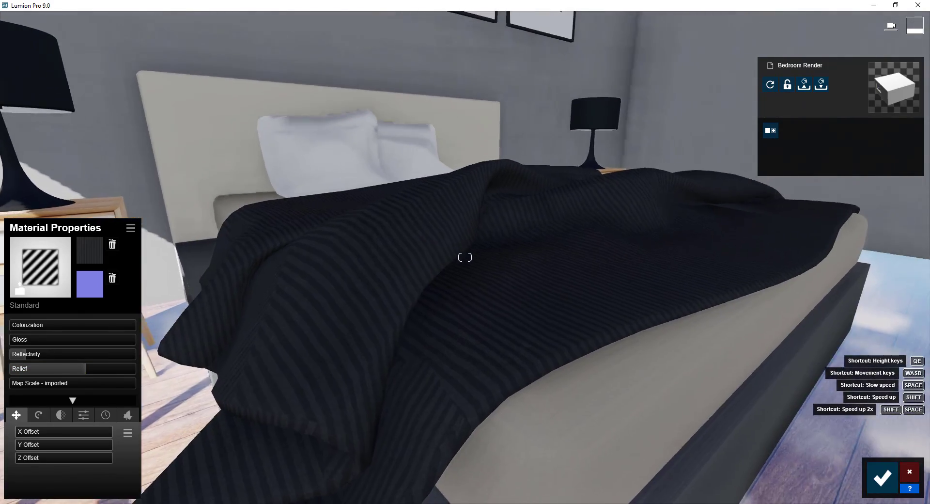
key("s")
key("w")
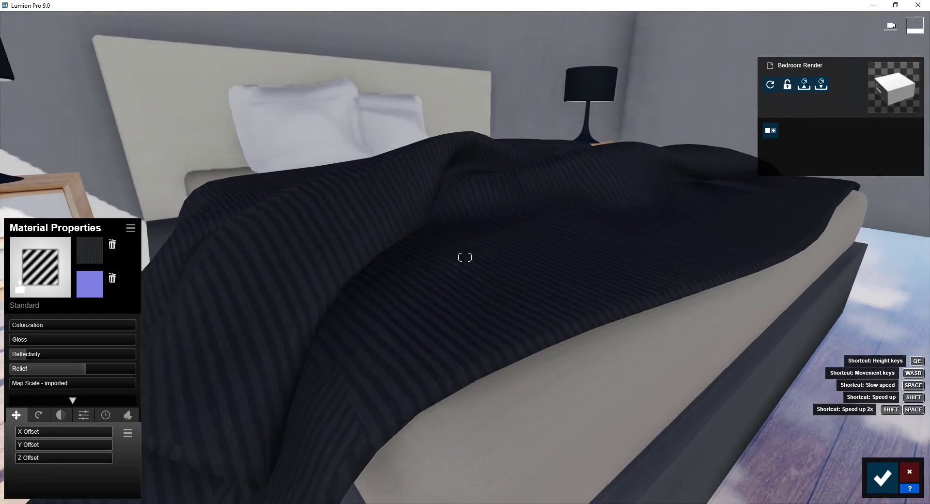
key("s")
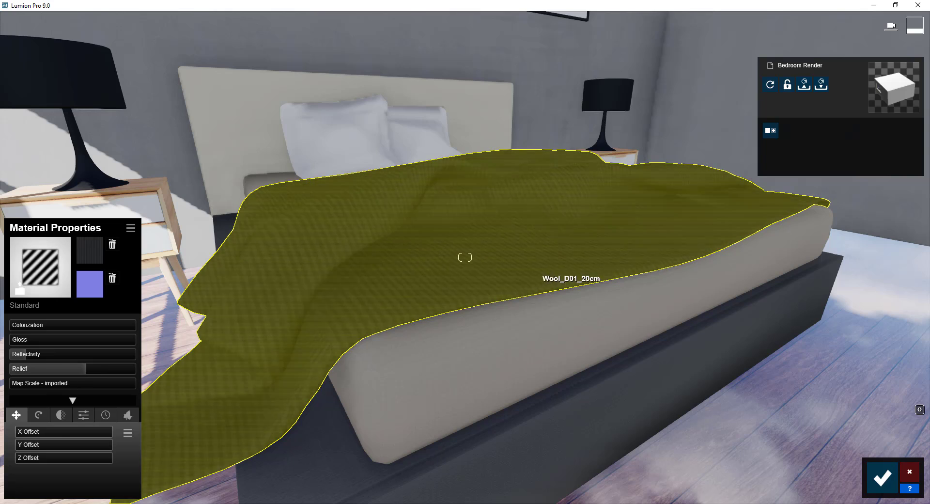
right_click_drag(532, 279, 543, 335)
key("q")
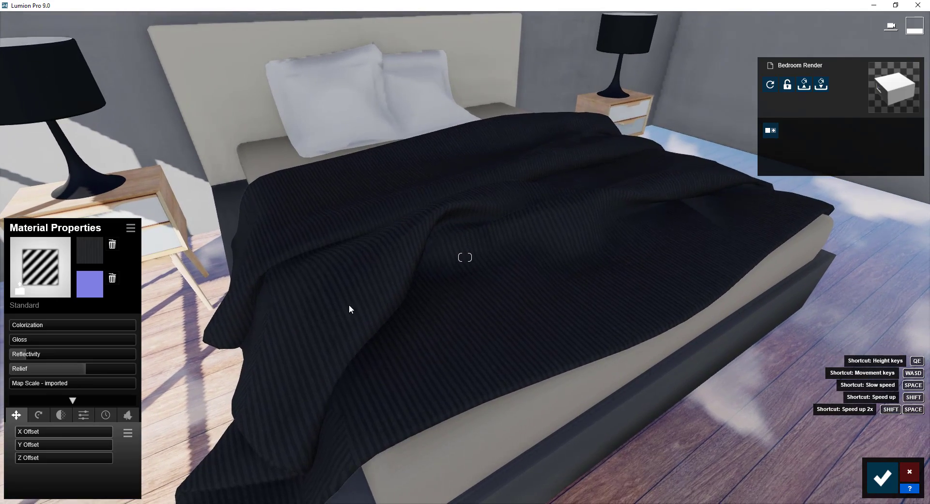
mouse_move(18, 384)
left_mouse_down()
mouse_move(51, 384)
mouse_move(26, 389)
left_mouse_up()
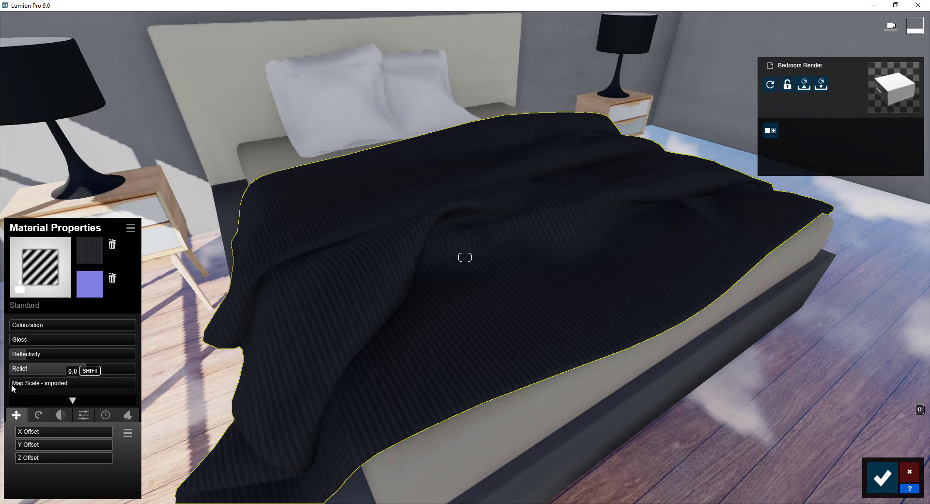
Step: Review the adjusted blanket material while moving toward and away from the bed at different heights
key("s")
mouse_move(75, 405)
right_mouse_down()
mouse_move(70, 383)
mouse_move(65, 407)
right_mouse_up()
key("w")
key("s")
key("w")
key("s")
key("w")
key("s")
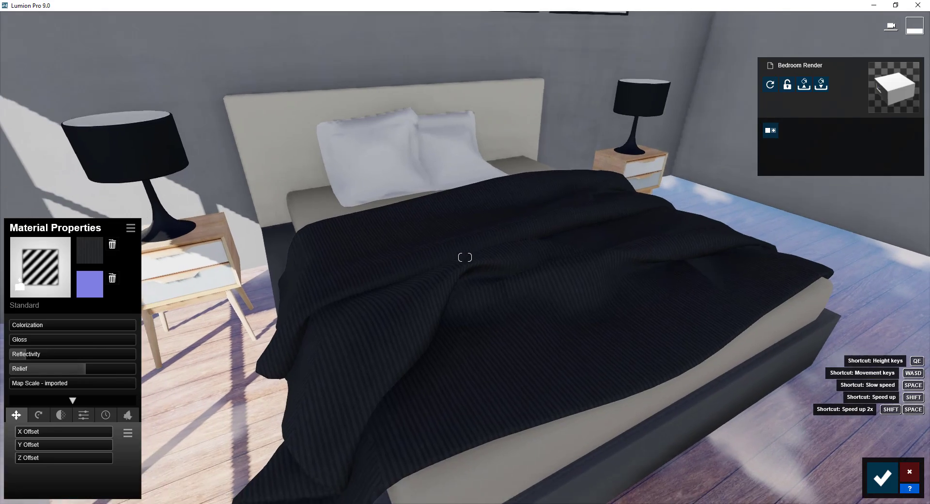
key("e")
right_click_drag(571, 295, 563, 227)
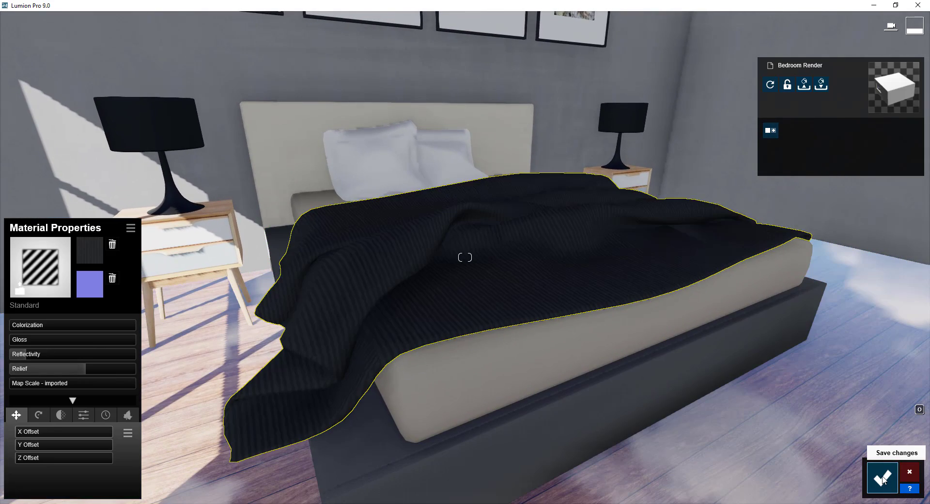
Step: Save the blanket's material changes, face the bed from its foot end, and switch to Photo mode
left_click(882, 479)
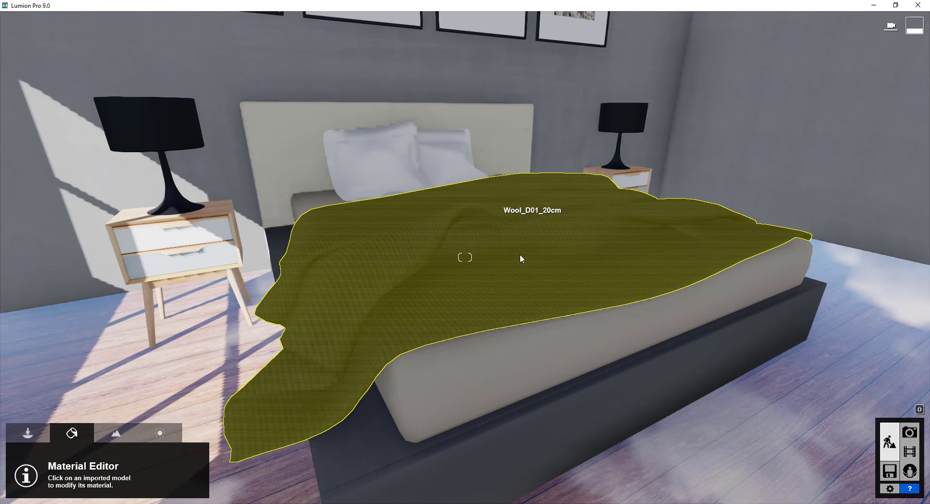
mouse_move(545, 266)
right_mouse_down()
mouse_move(525, 273)
mouse_move(538, 272)
right_mouse_up()
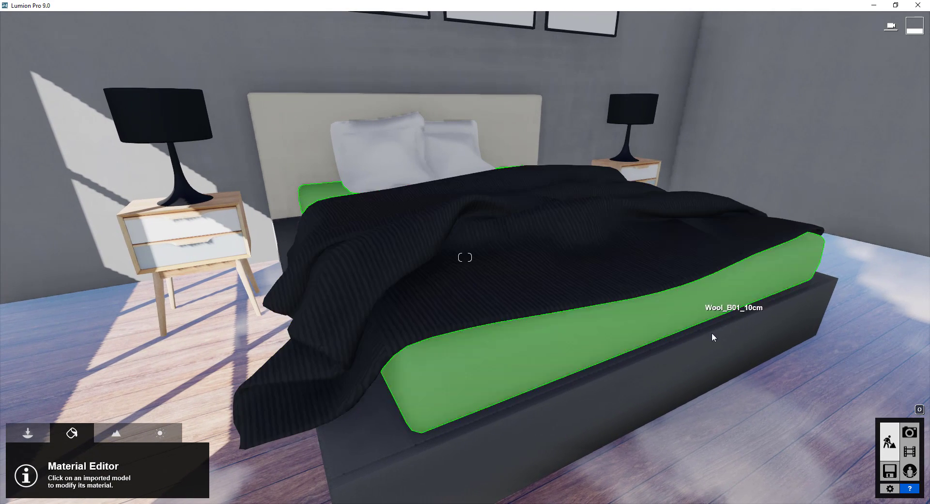
right_click_drag(648, 294, 604, 289)
key("d")
key("w")
key("s")
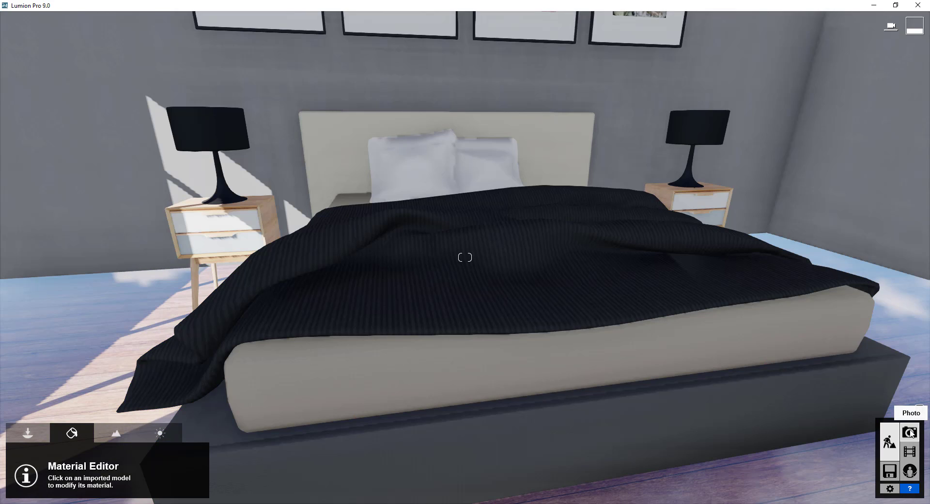
left_click(910, 433)
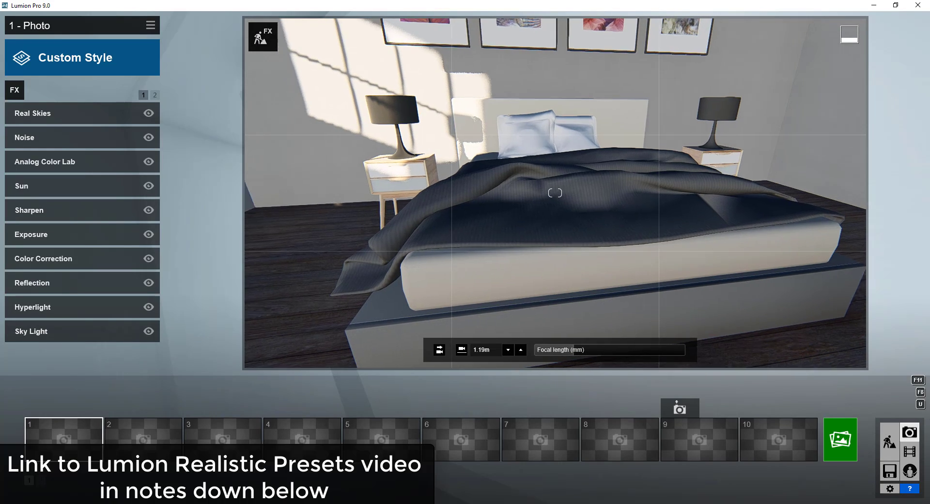
Step: Frame the bed, both nightstands and the lower part of the wall art in the photo camera view
key("w")
right_click_drag(555, 193, 690, 276)
key("s")
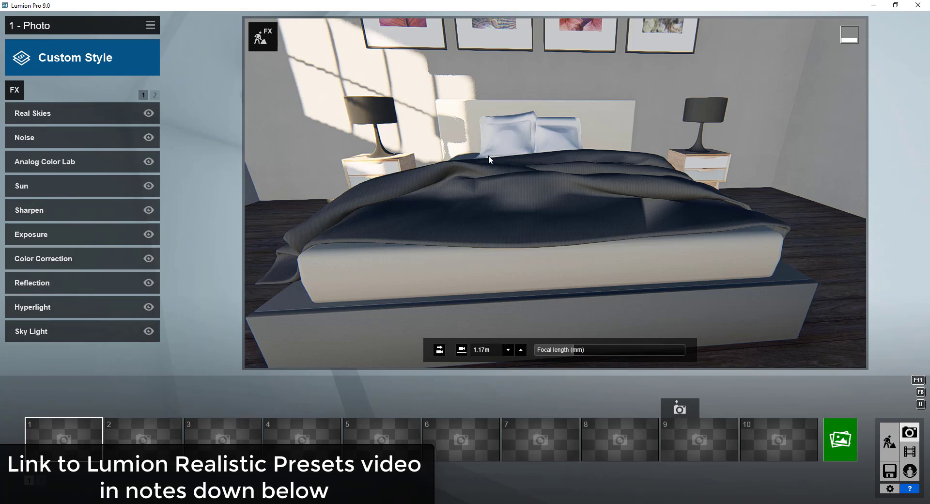
Step: Recentre the photo view on the bed and adjust the Real Skies heading so sunlight falls across the pillows and headboard
right_click_drag(556, 193, 542, 187)
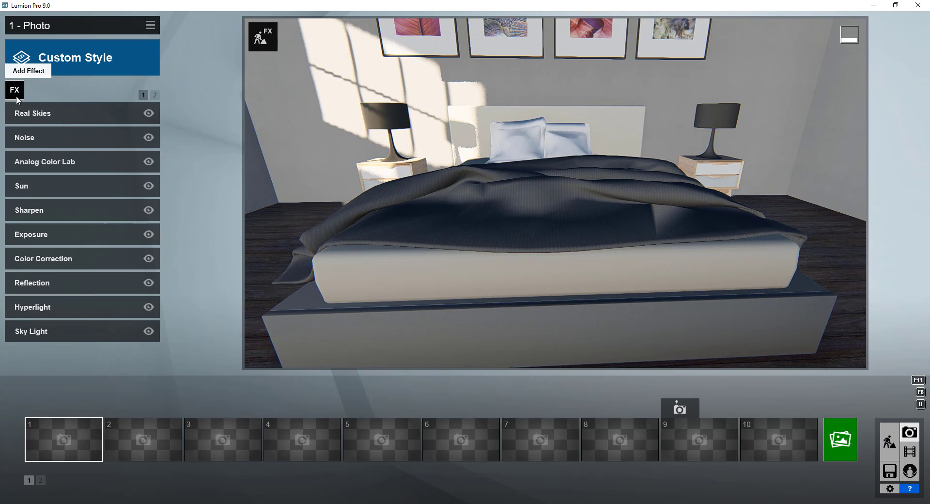
left_click(57, 113)
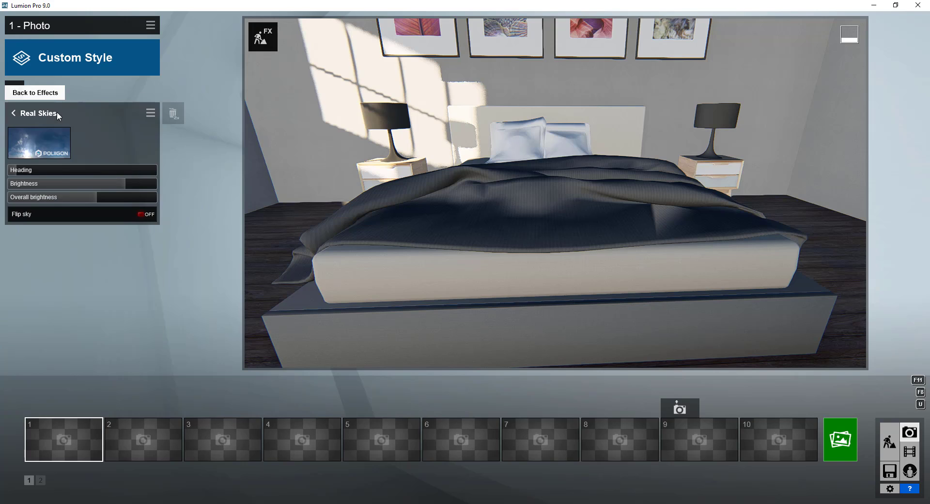
left_click(37, 170)
left_click_drag(36, 169, 22, 170)
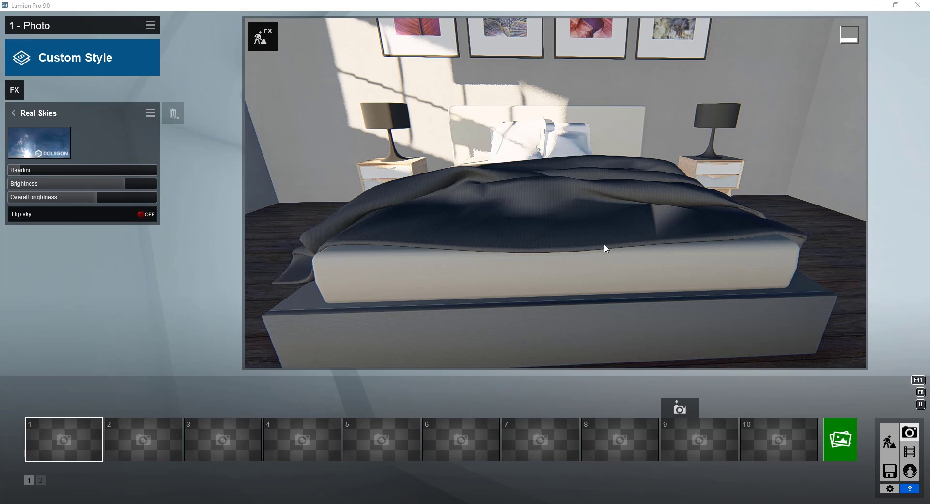
Step: Frame the bed diagonally from a foot corner with the nearer nightstand in view, and return to the effects list
middle_click_drag(605, 244, 702, 233)
right_click_drag(702, 232, 785, 226)
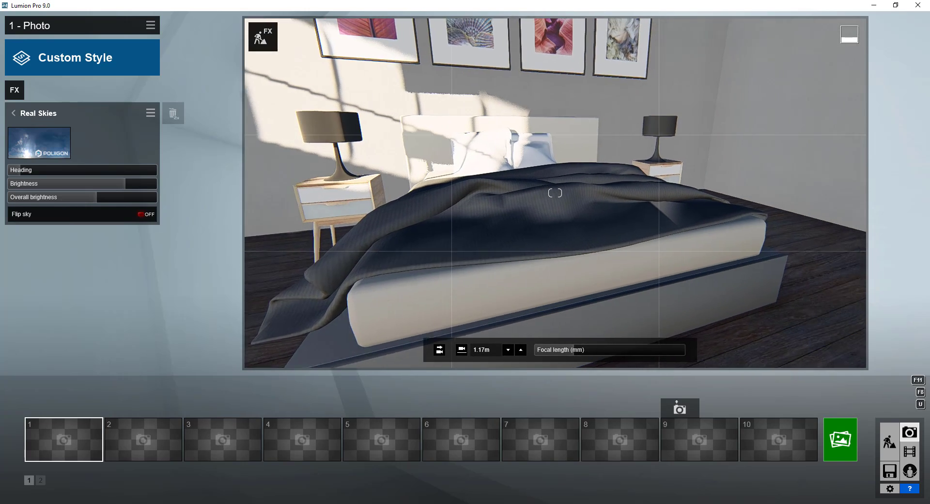
middle_click_drag(556, 193, 619, 233)
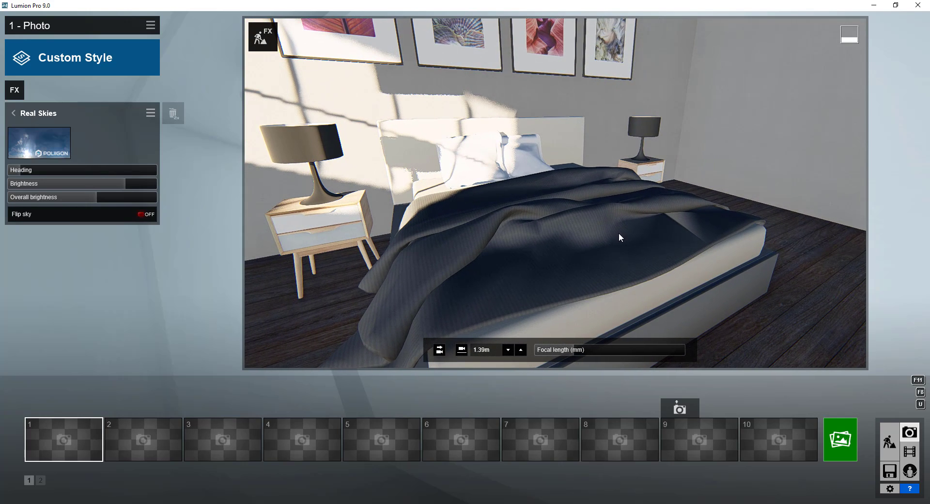
left_click(39, 111)
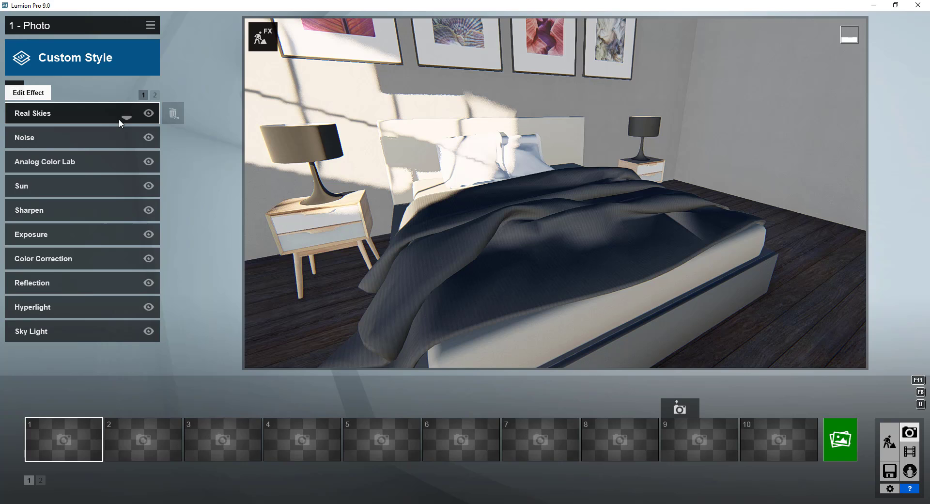
Step: Render the current shot at Desktop 1920x1080 as a JPG named Test3, and close the finished render
left_click(844, 444)
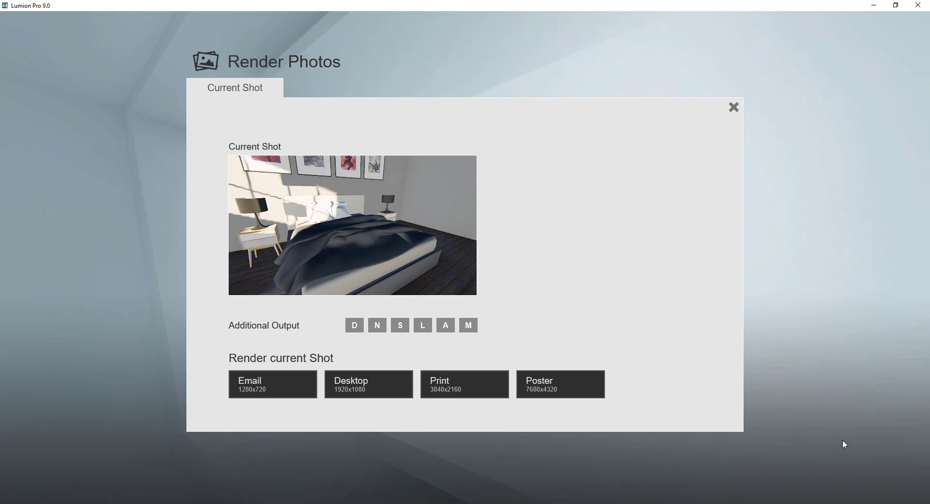
left_click(356, 390)
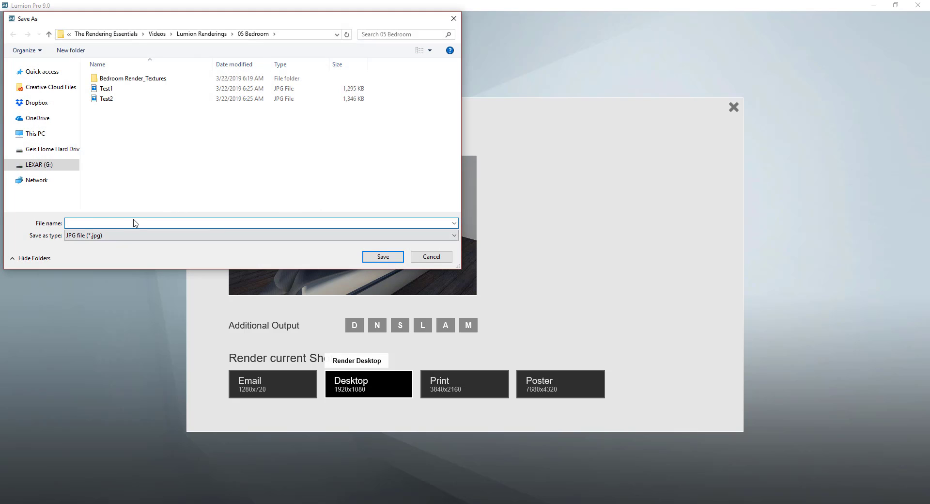
type("Test")
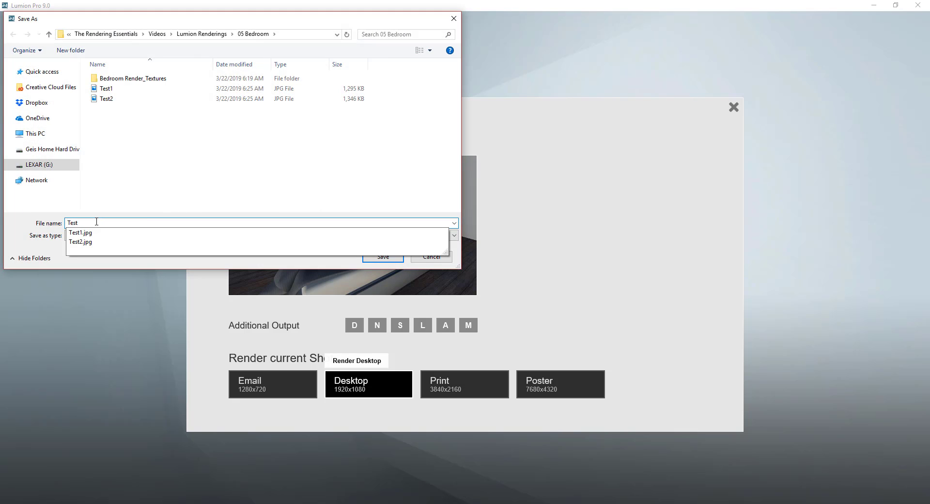
type("3")
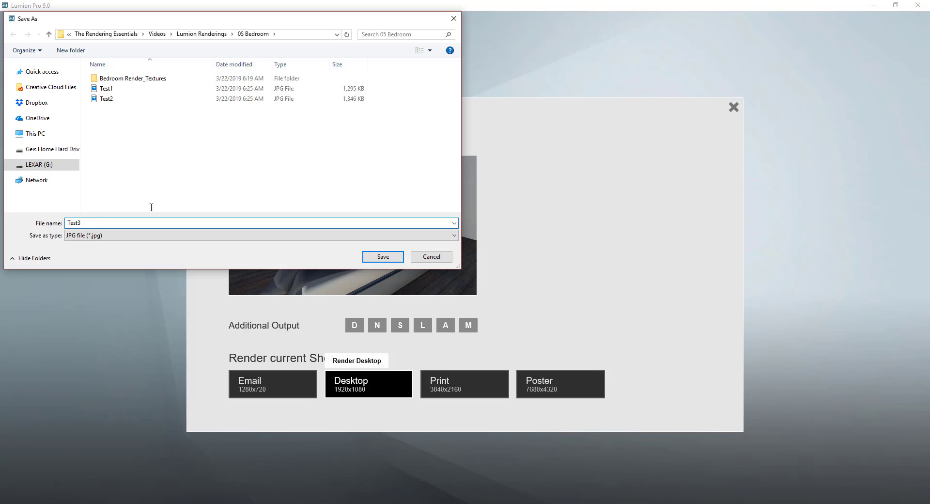
left_click(384, 258)
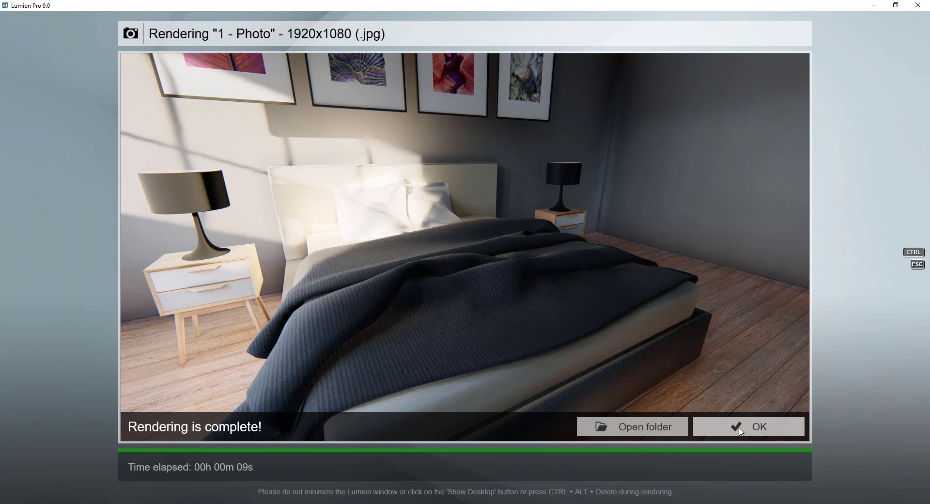
left_click(760, 433)
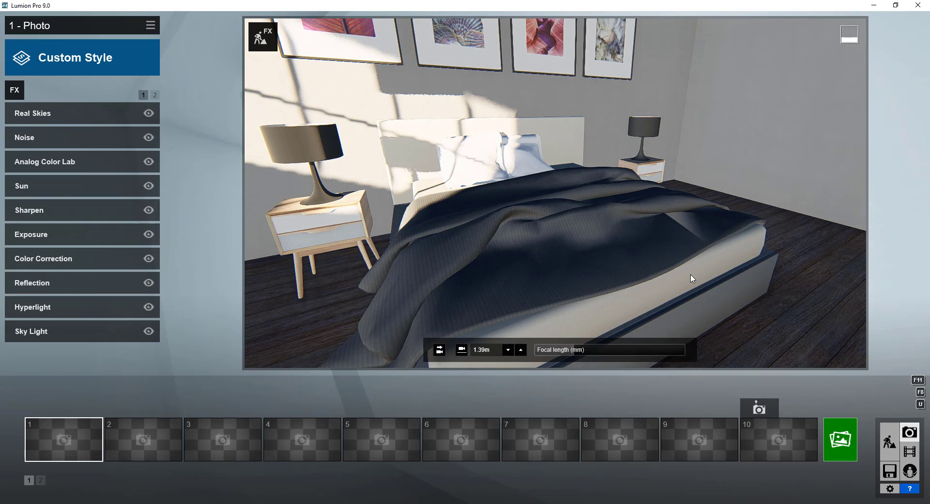
Step: Return to Build mode and back the camera away to show the whole bed and surrounding floor
left_click(888, 442)
key("s")
right_click_drag(644, 249, 635, 269)
key("e")
key("s")
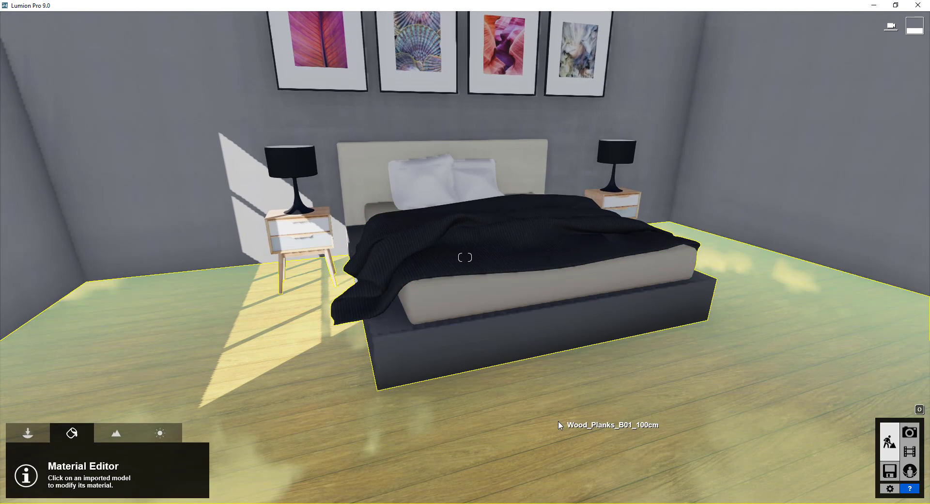
Step: Give the wood floor the CarpetLoopAndCutCheckerboard001 colour map and the CarpetPlushDesignerLines002_NRM_3K normal map
left_click(560, 426)
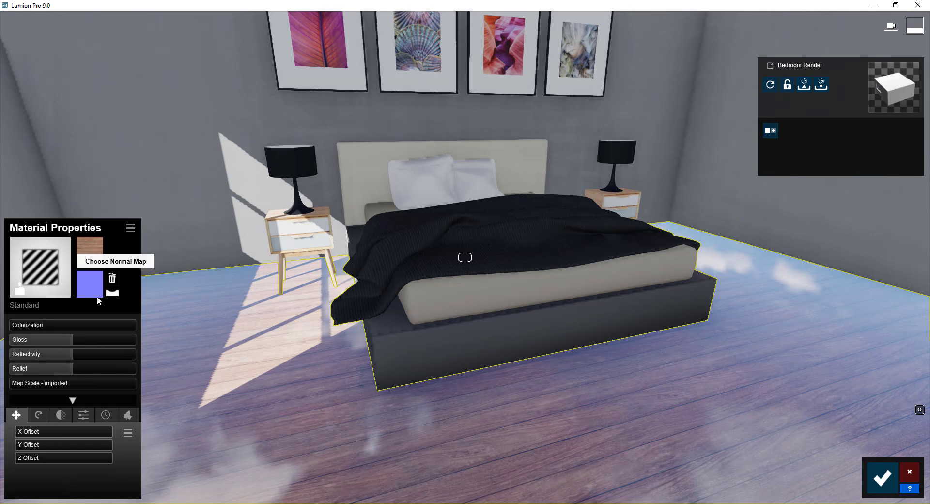
left_click(90, 250)
double_click(140, 79)
double_click(121, 89)
double_click(122, 79)
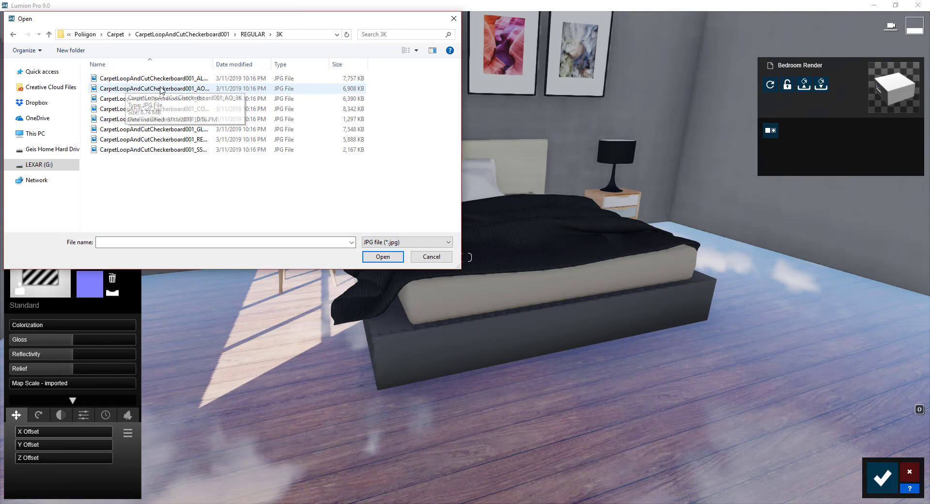
double_click(203, 110)
left_click(89, 284)
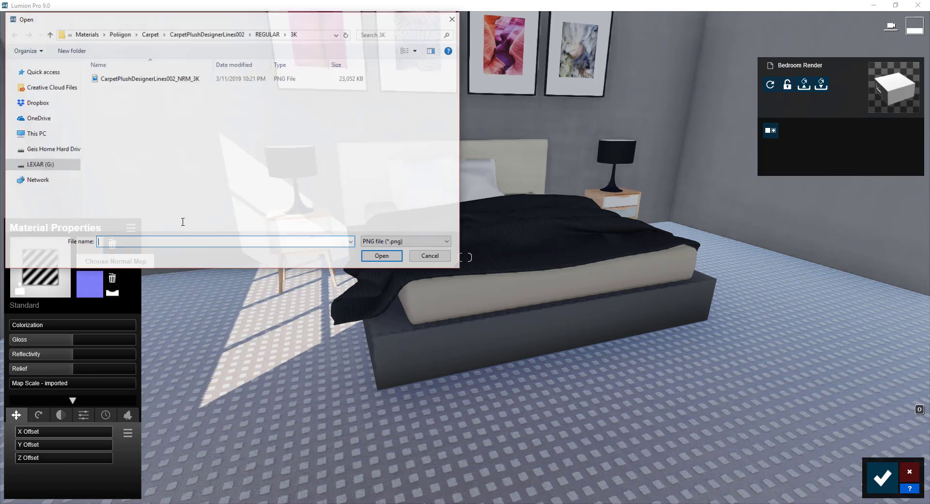
double_click(165, 82)
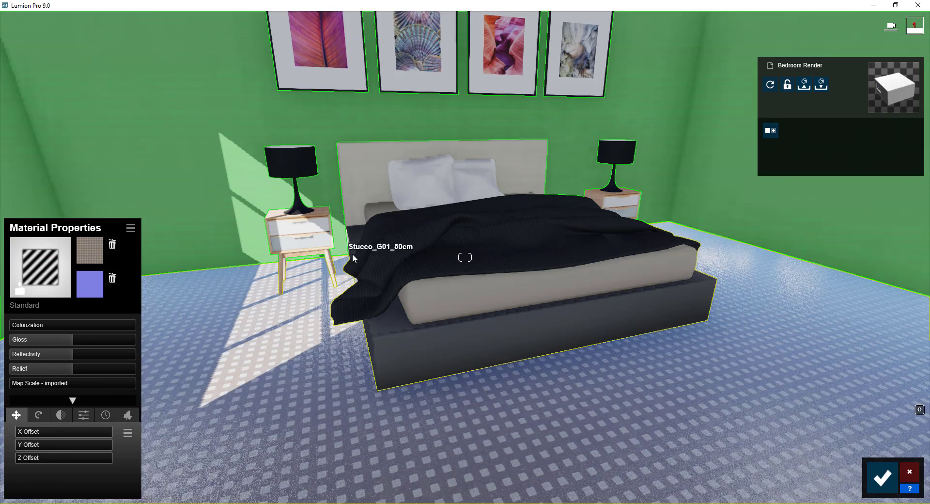
left_click(883, 477)
Step: Give the bed frame a Standard material with the CarpetLoopAndCutLines001_COL_3K colour map and the CarpetPlushDesignerLines002_NRM_3K normal map
left_click(402, 353)
left_click(35, 305)
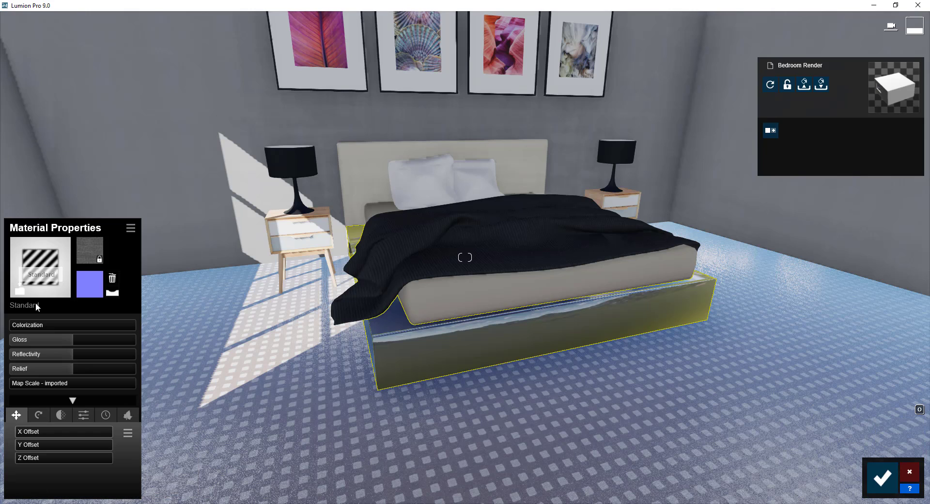
left_click(47, 277)
left_click(115, 34)
double_click(138, 89)
double_click(114, 87)
double_click(111, 81)
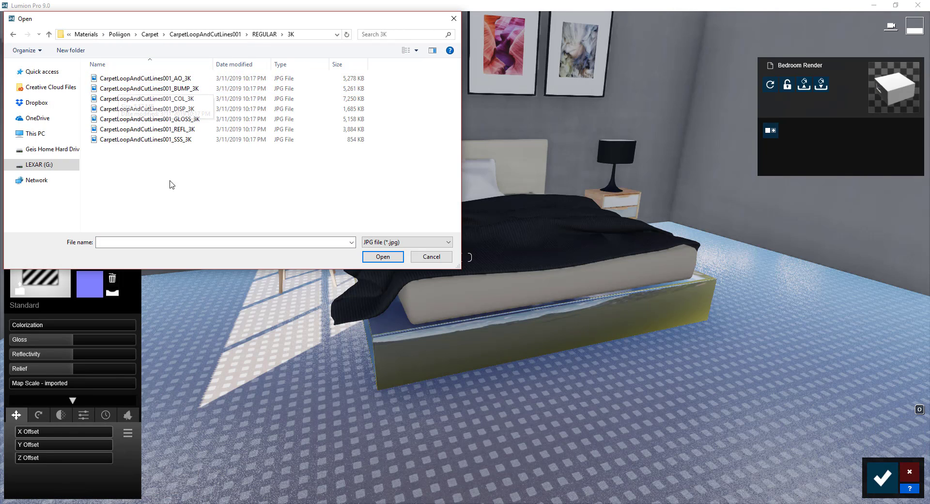
double_click(165, 99)
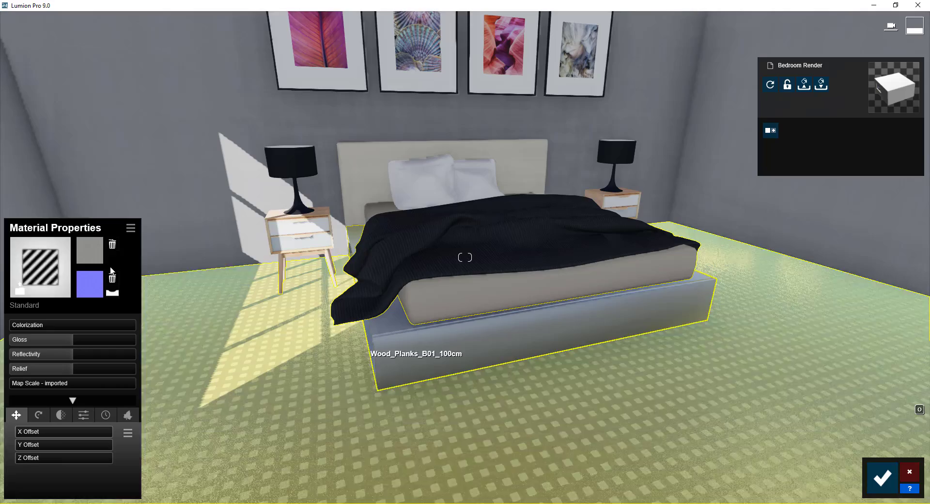
left_click(91, 284)
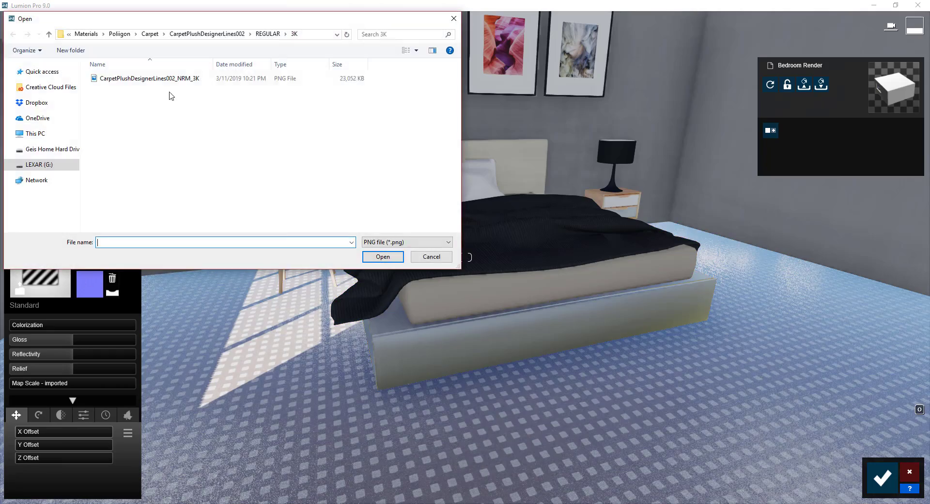
double_click(164, 79)
Step: Minimise gloss and reflectivity on the carpet and bed frame, raise the frame's relief slightly, and save the material changes
left_click_drag(71, 340, 9, 355)
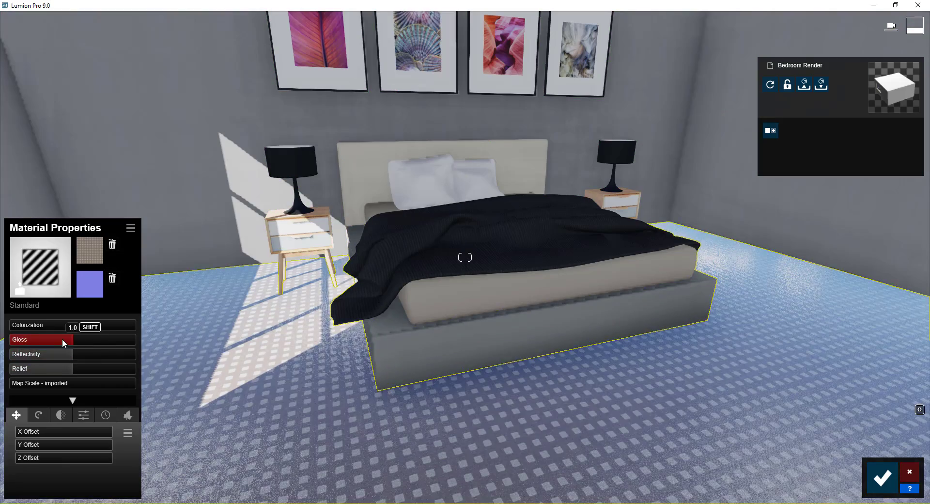
left_click(412, 347)
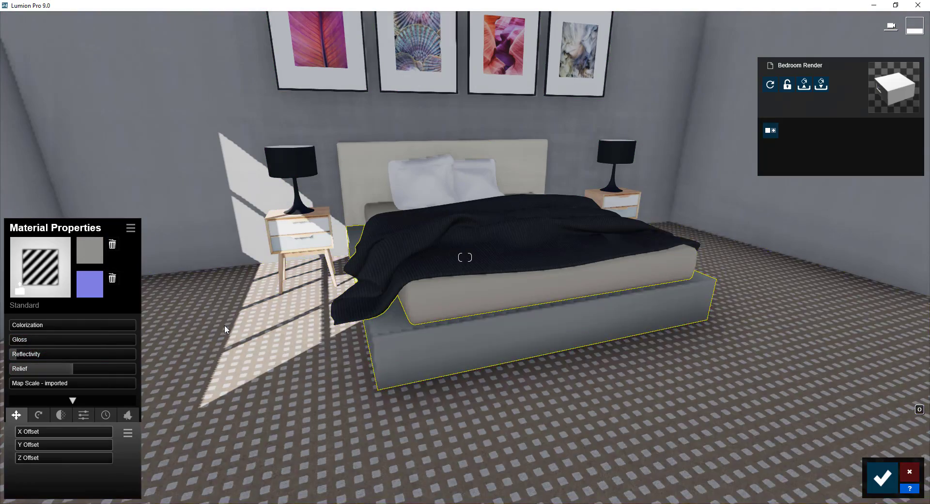
left_click(90, 284)
double_click(161, 79)
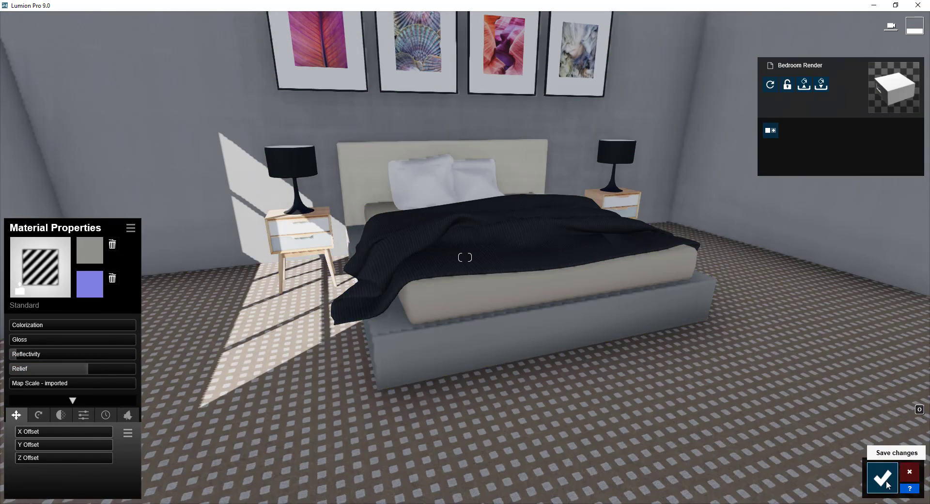
left_click(872, 474)
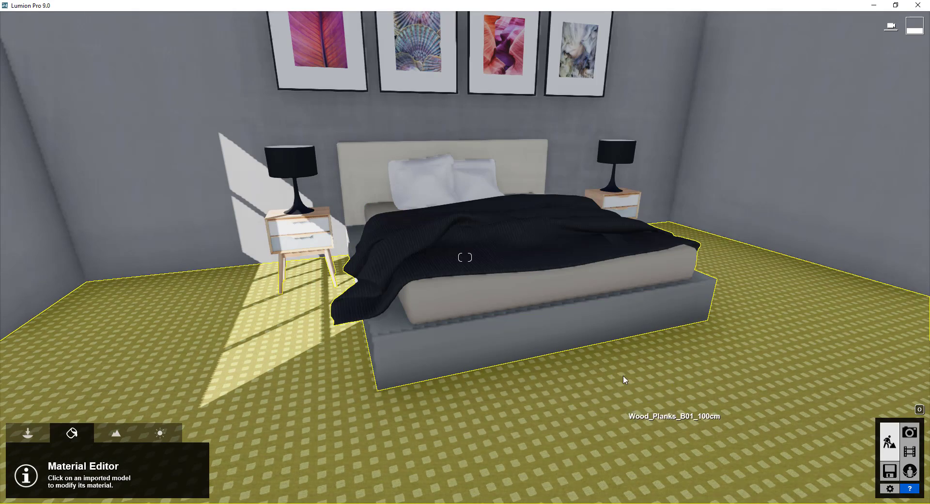
Step: Examine the new carpet and bed frame materials while moving around the foot of the bed at different heights
right_click_drag(607, 370, 528, 429)
key("d")
key("e")
key("q")
key("d")
key("s")
key("d")
key("a")
right_click_drag(466, 257, 557, 221)
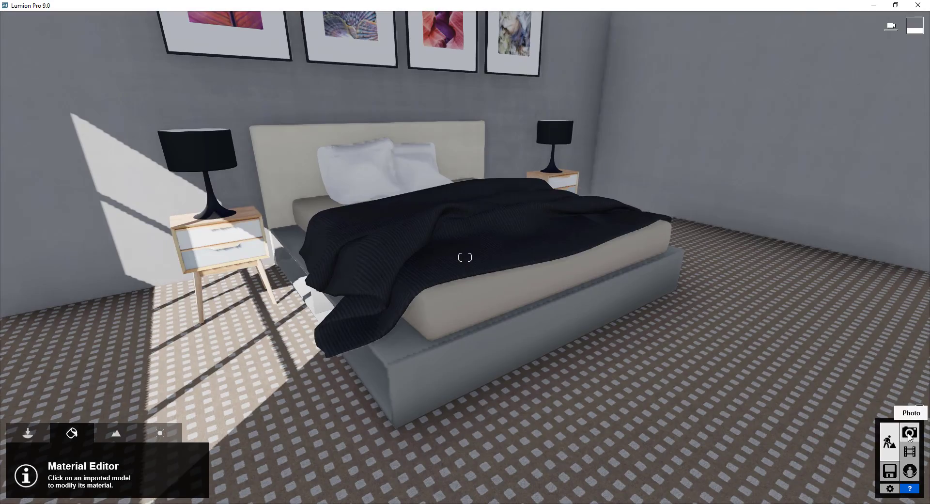
Step: Switch to Photo mode and position the camera at the bed's corner, facing the draped blanket and nearer nightstand
left_click(910, 433)
key("w")
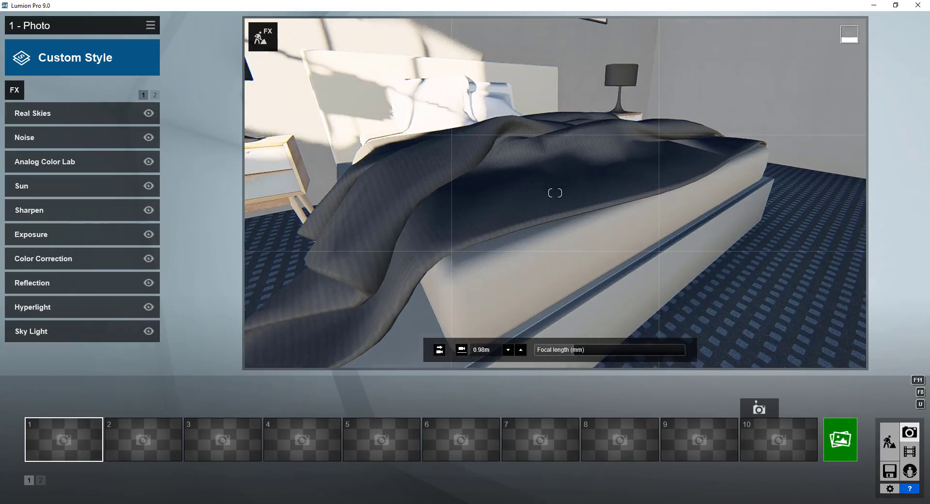
key("s")
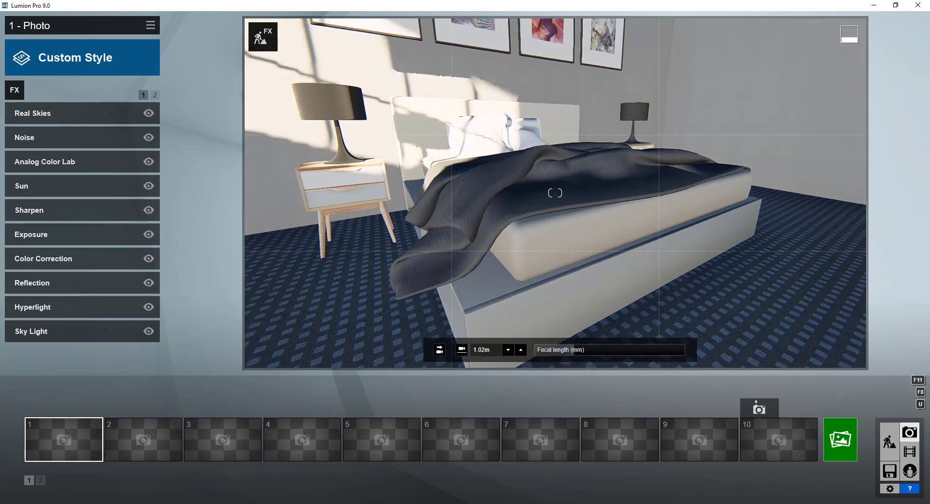
key("a")
right_click_drag(555, 193, 589, 184)
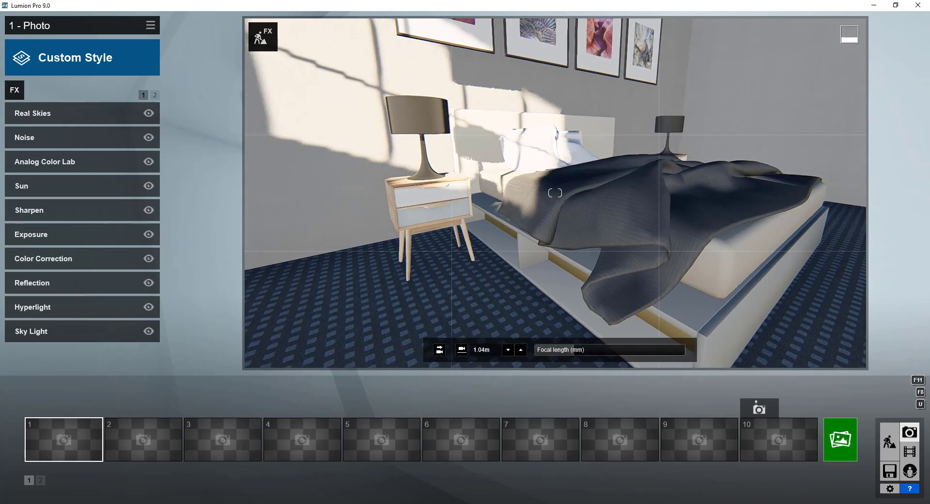
key("d")
right_click_drag(452, 311, 477, 313)
Step: Increase the focal length slightly and reframe the shot to include the whole near nightstand beside the draped blanket
left_click_drag(581, 350, 588, 349)
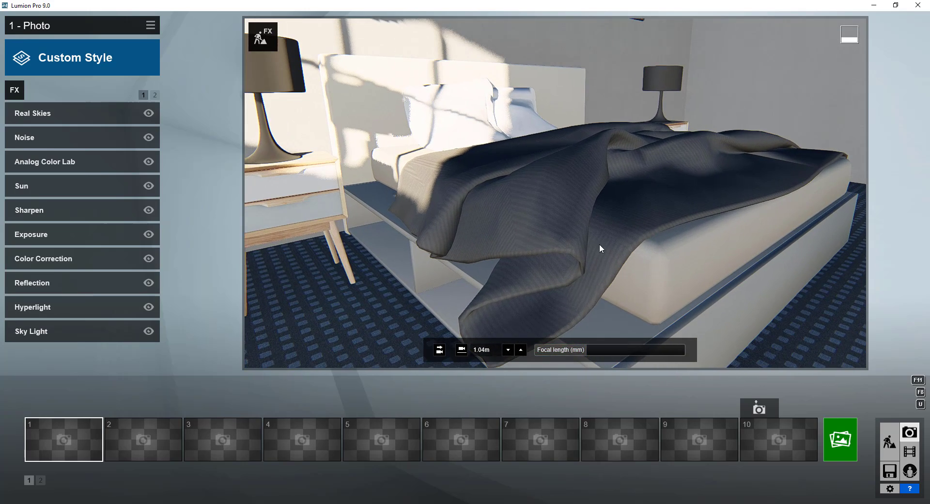
right_click_drag(598, 234, 584, 227)
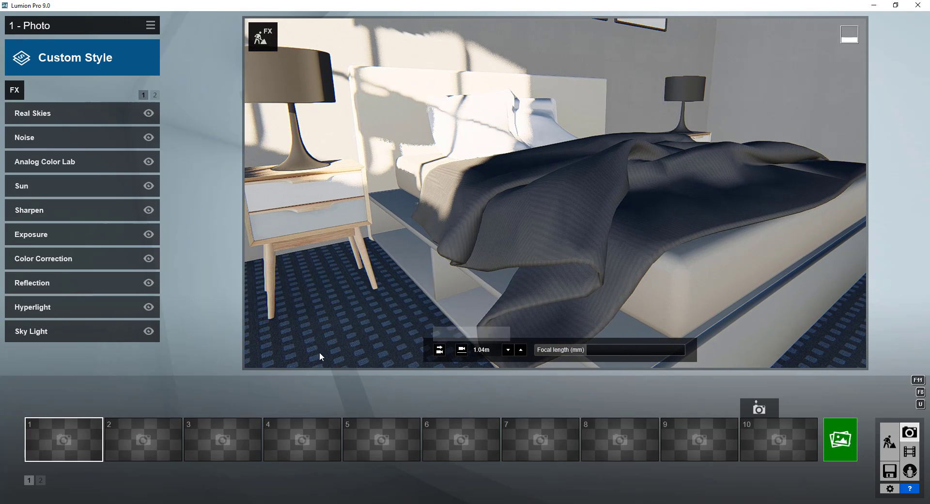
right_click_drag(339, 161, 333, 158)
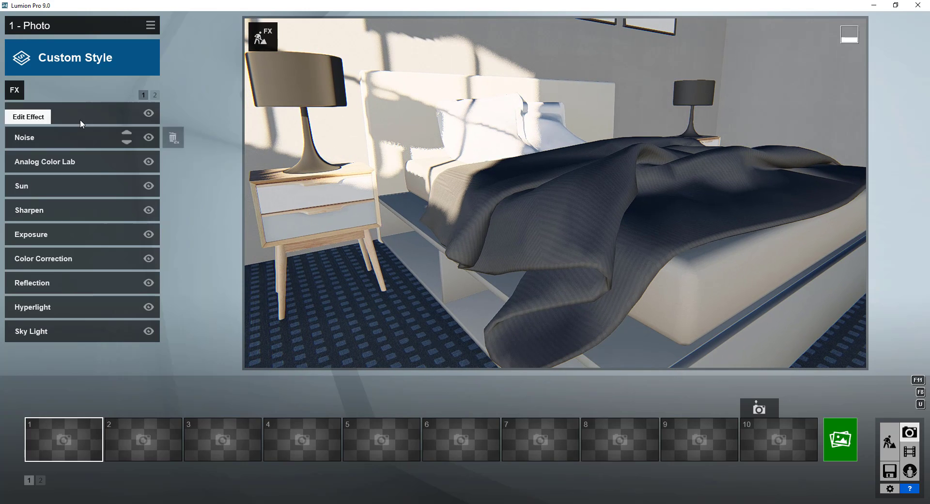
Step: Lower the Real Skies brightness and change its heading so sunlight falls on the wall behind the near nightstand
left_click(55, 109)
mouse_move(103, 184)
left_mouse_down()
mouse_move(92, 183)
mouse_move(103, 183)
left_mouse_up()
mouse_move(17, 170)
left_mouse_down()
mouse_move(38, 170)
mouse_move(17, 171)
mouse_move(24, 174)
left_mouse_up()
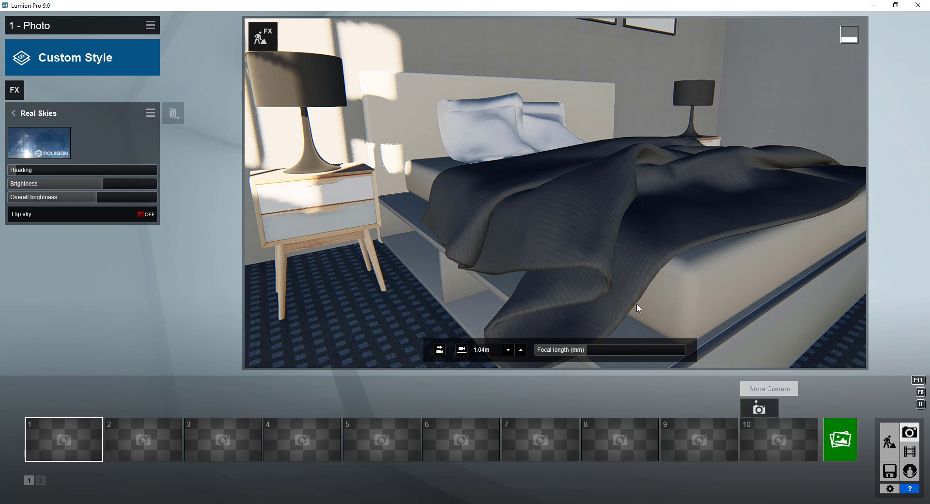
Step: Pull the photo camera back to frame the near nightstand, the draped blanket and the lower part of the wall art
mouse_move(696, 239)
right_mouse_down()
mouse_move(693, 232)
mouse_move(691, 248)
mouse_move(687, 238)
right_mouse_up()
key("q")
key("s")
key("e")
key("w")
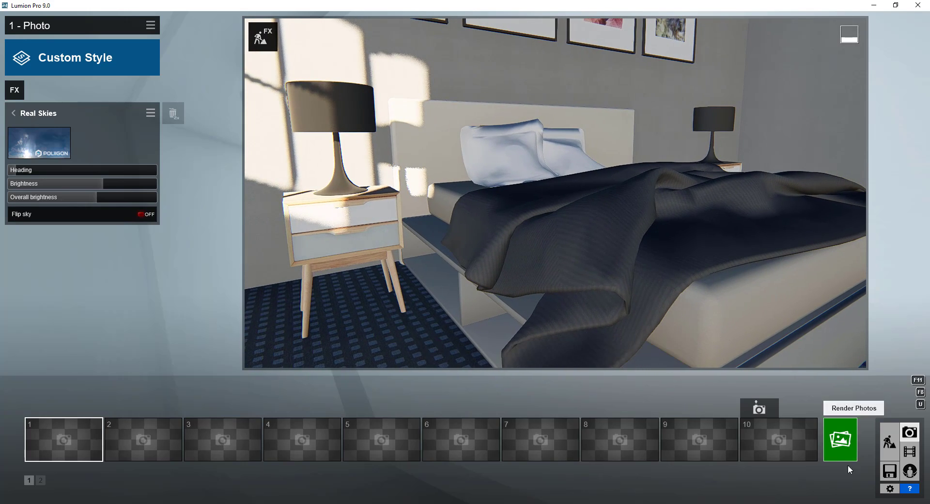
Step: Render the current shot at Desktop 1920x1080 as a JPG named Test4
left_click(853, 433)
left_click(369, 392)
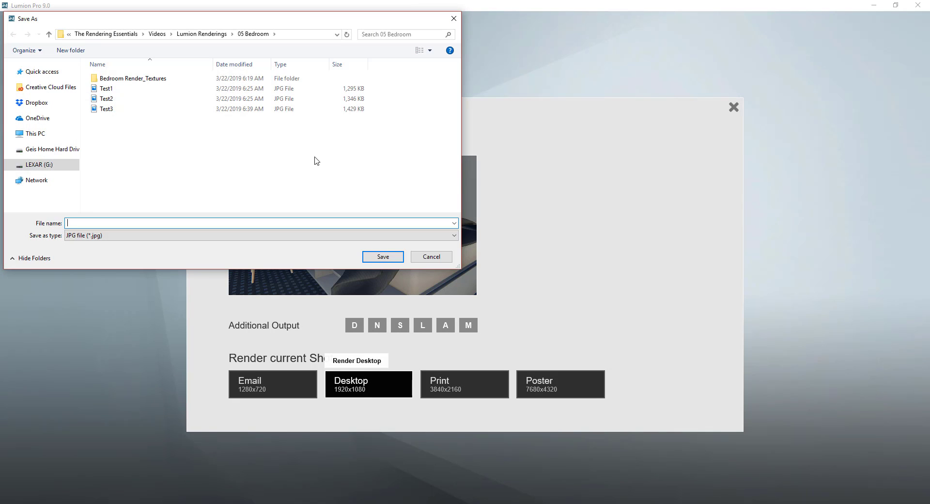
type("T")
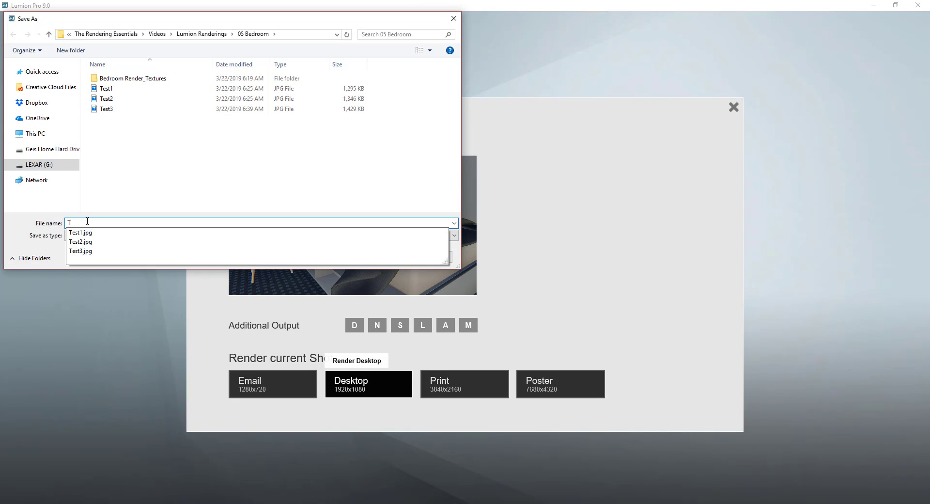
type("est4")
key("Return")
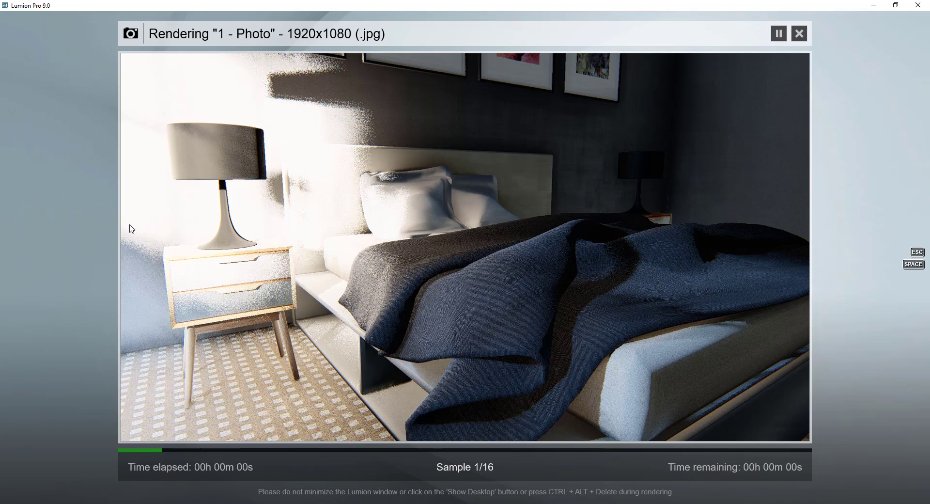